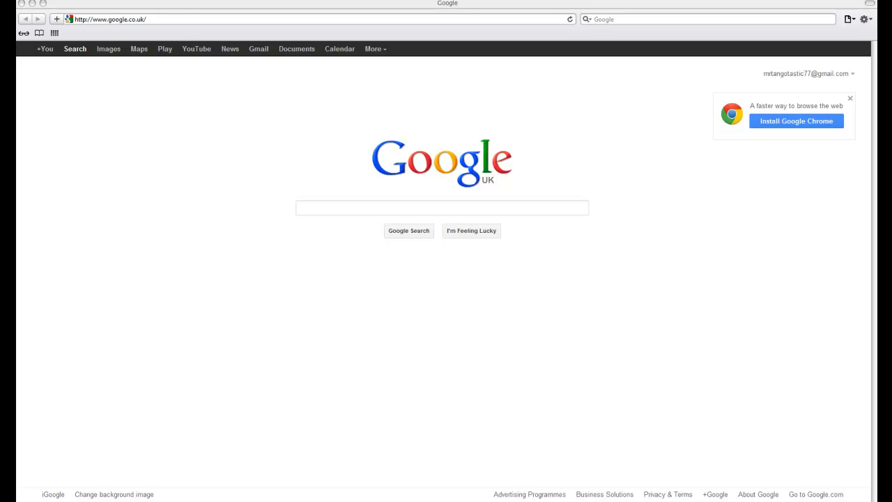
pyautogui.click(113, 1)
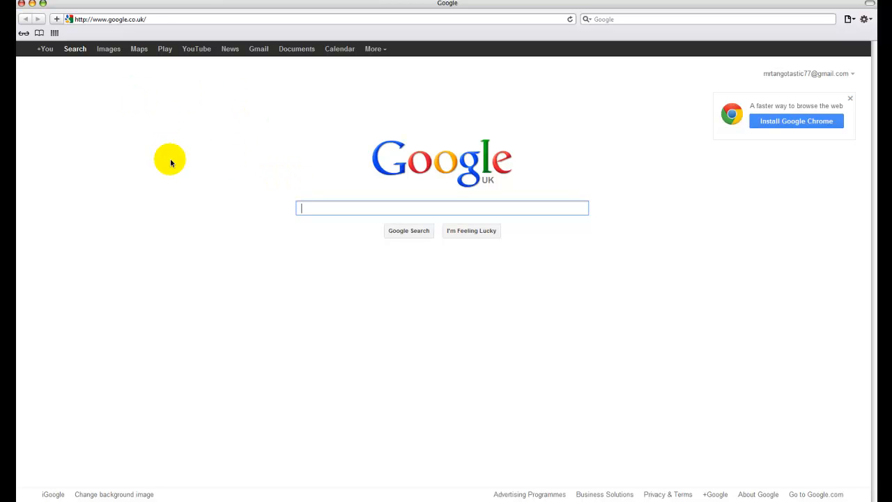
pyautogui.click(156, 19)
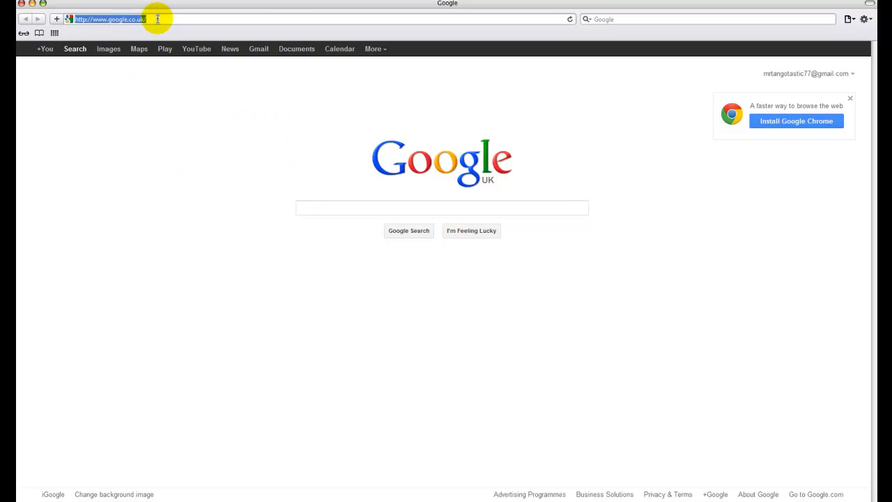
pyautogui.write('www/')
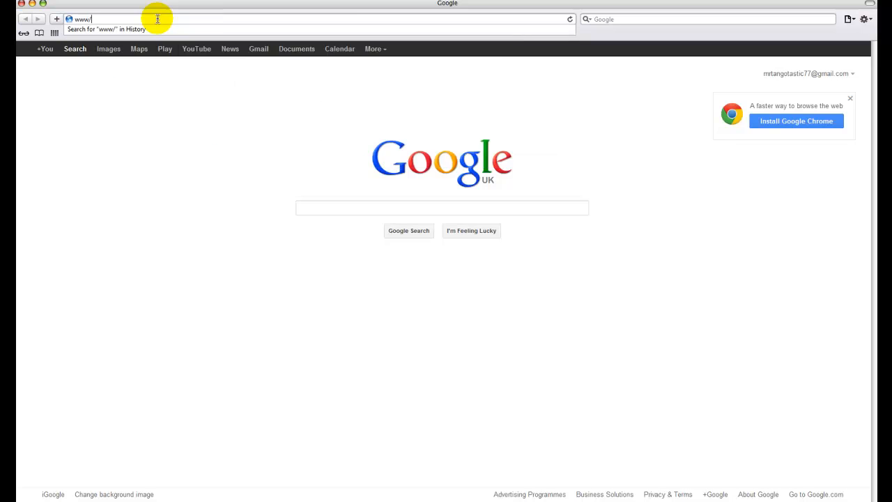
pyautogui.press('BackSpace')
pyautogui.write('.')
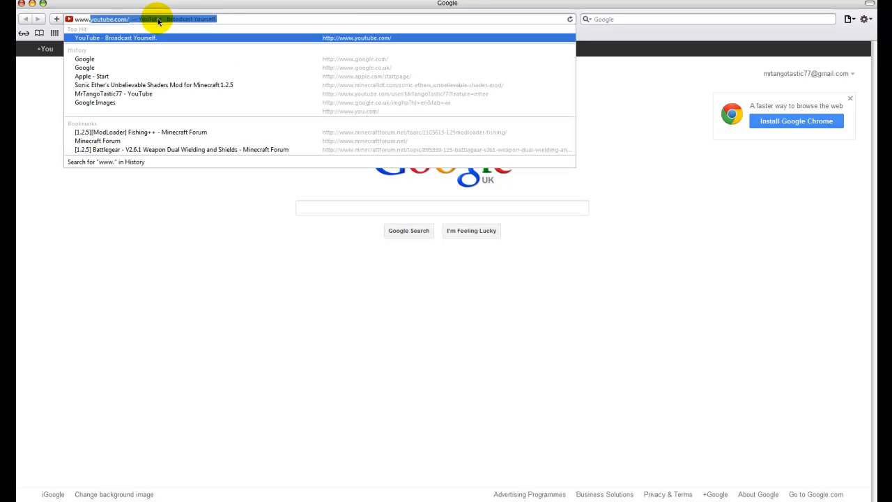
pyautogui.write('google.com/')
pyautogui.press('Return')
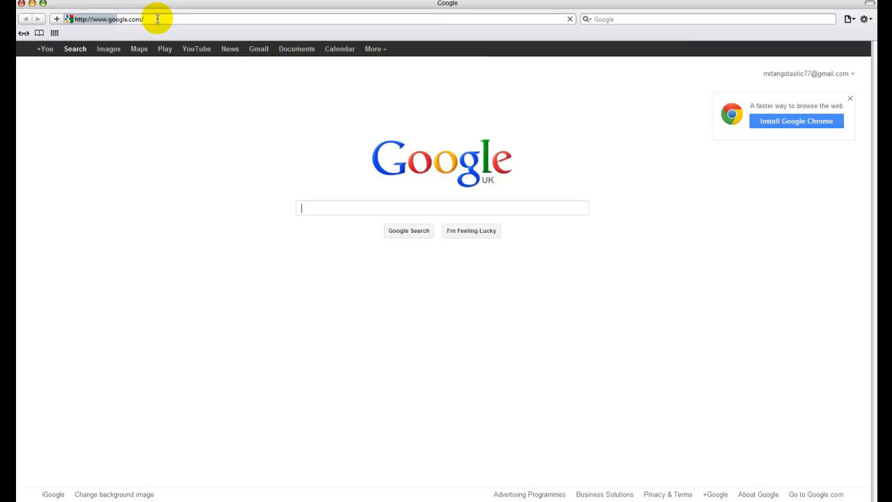
# - Switch to Google's image search and search for "HD road"
pyautogui.click(108, 51)
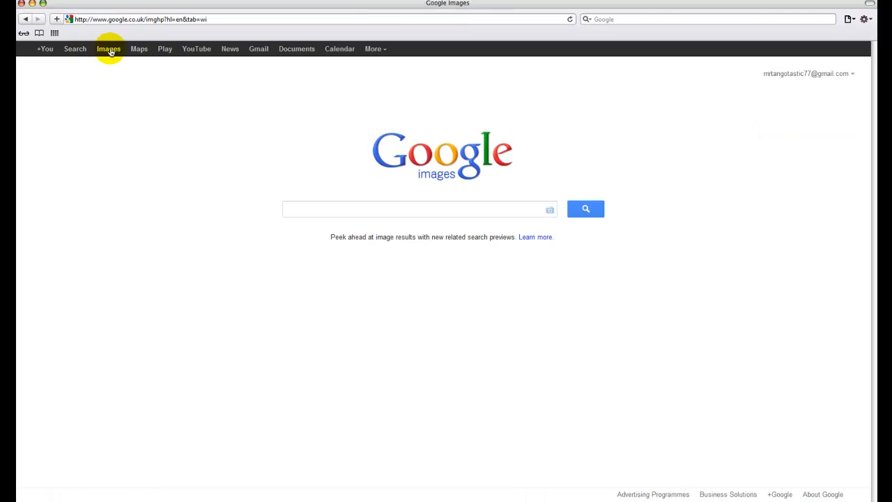
pyautogui.click(320, 214)
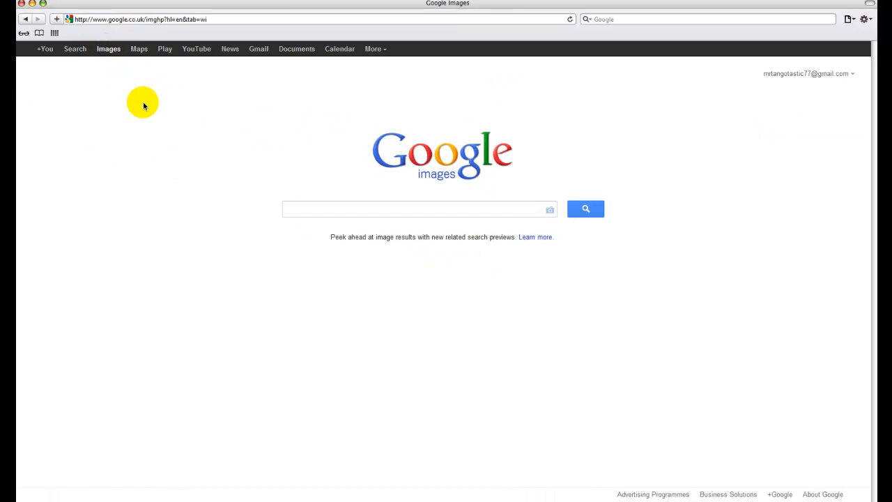
pyautogui.write('HD road')
pyautogui.press('Return')
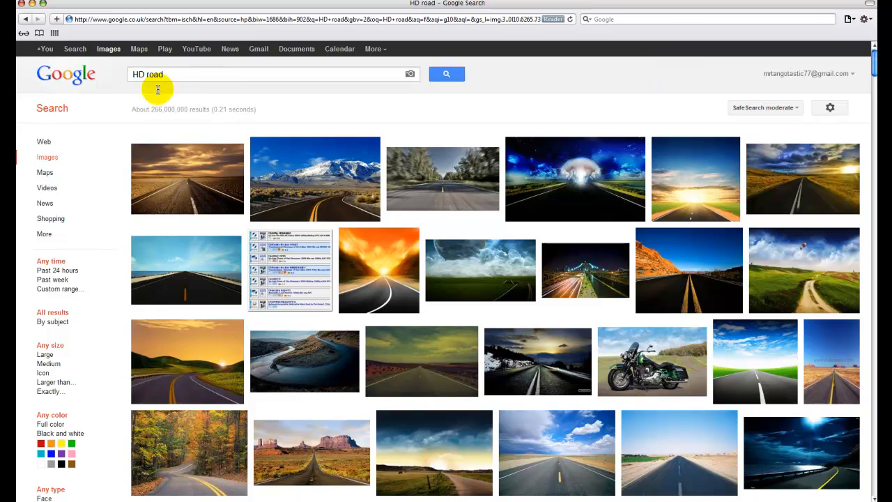
# - Look over the road pictures and run a new image search for "HD rooftop"
pyautogui.click(203, 76)
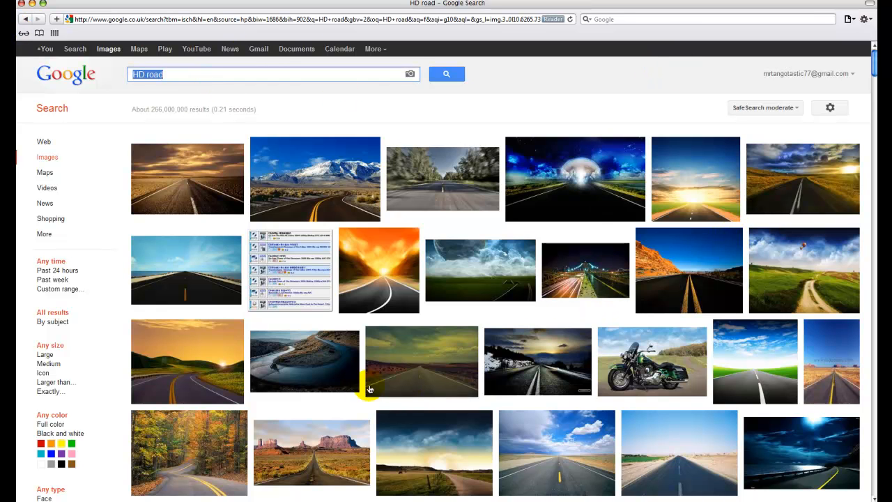
pyautogui.scroll(-3, 556, 380)
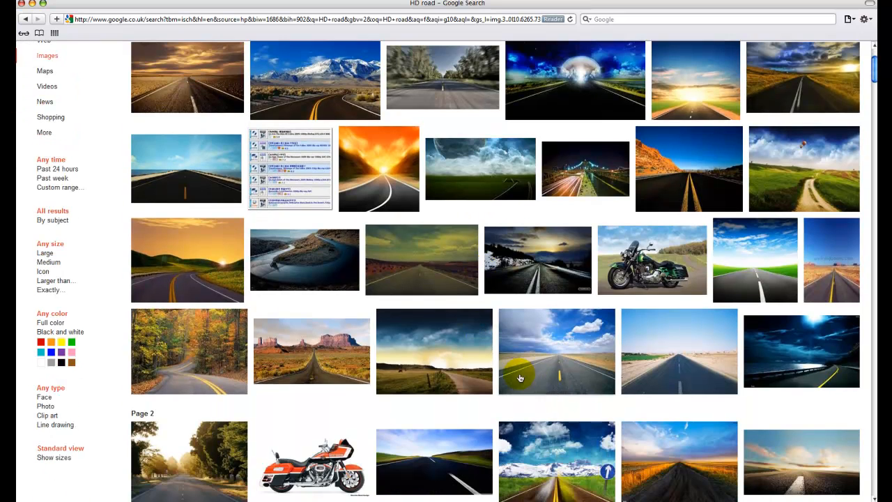
pyautogui.scroll(3, 572, 361)
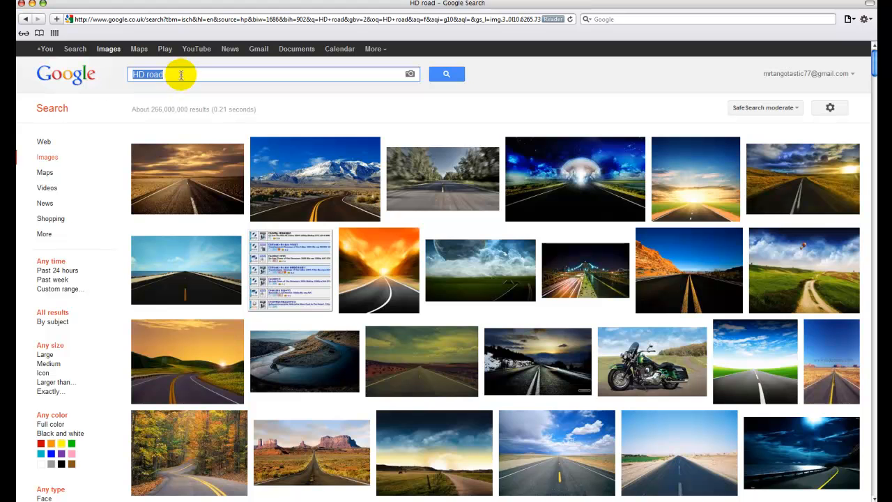
pyautogui.write('HD')
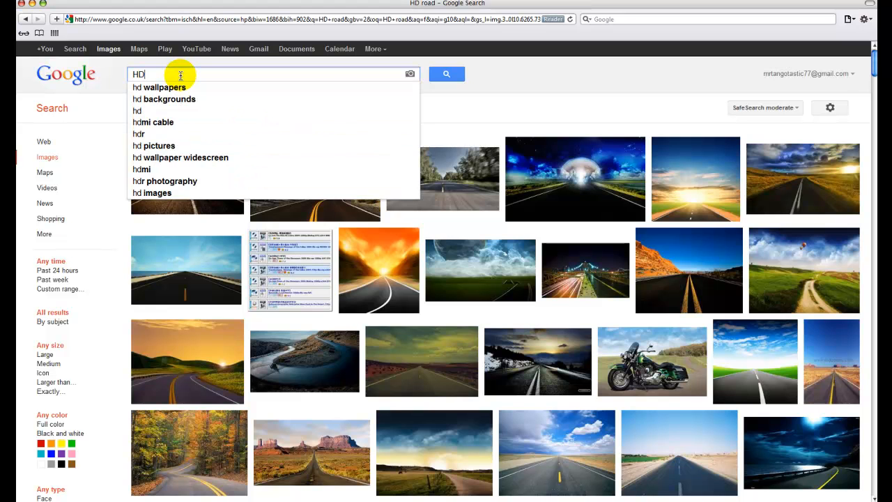
pyautogui.write(' roofto')
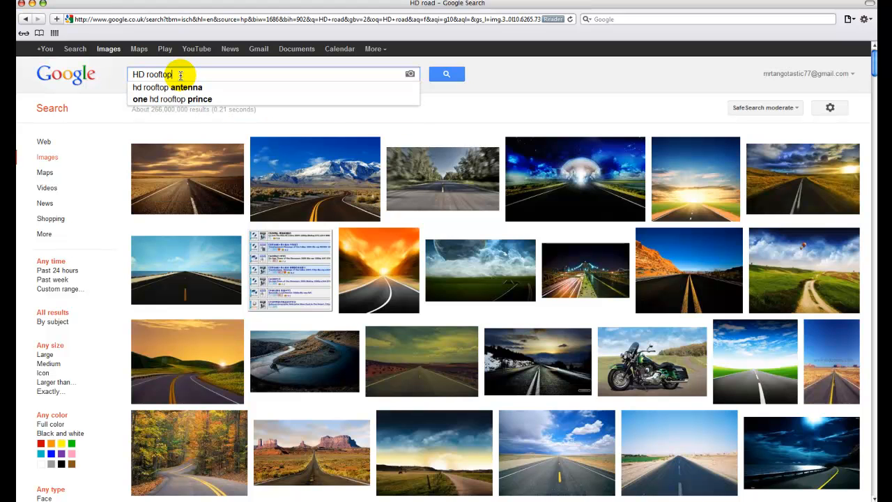
pyautogui.write('p')
pyautogui.press('Return')
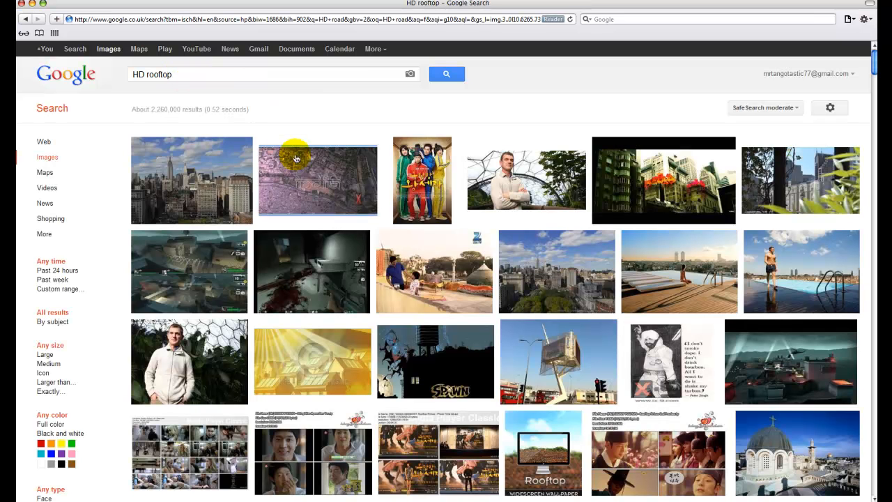
# - Shorten the image search to "rooftop", preview the empty flat rooftop photo in the third row and return to the results
pyautogui.moveTo(321, 157)
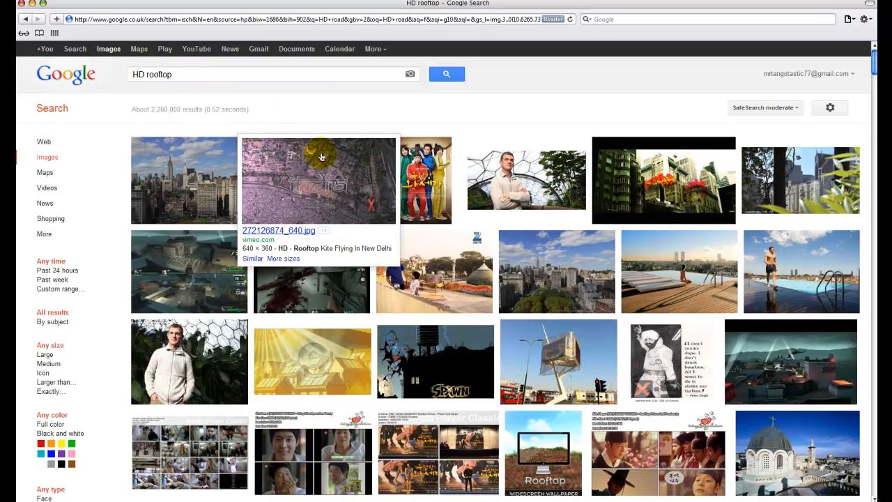
pyautogui.scroll(-5, 322, 157)
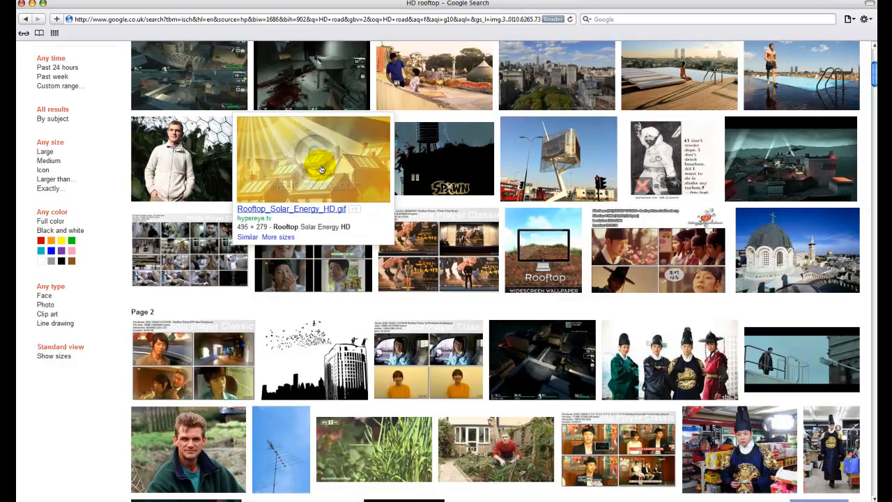
pyautogui.scroll(5, 321, 169)
pyautogui.doubleClick(139, 74)
pyautogui.press('BackSpace')
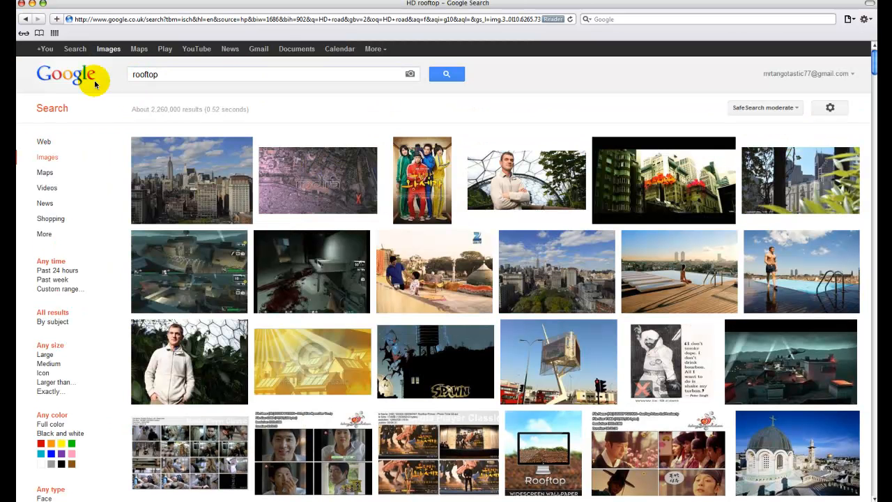
pyautogui.press('Return')
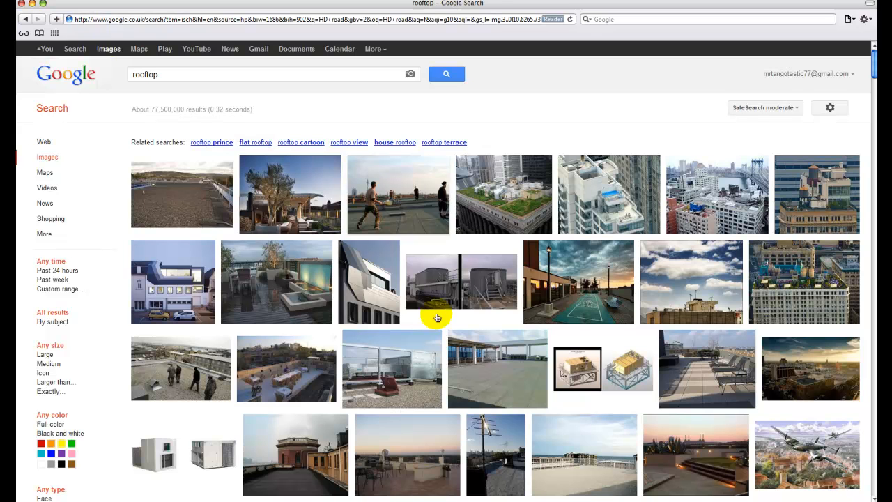
pyautogui.click(485, 362)
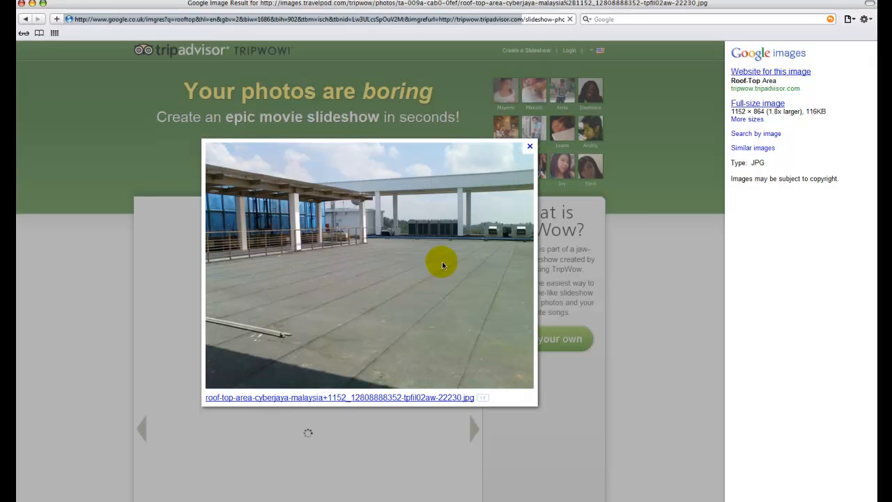
pyautogui.click(25, 19)
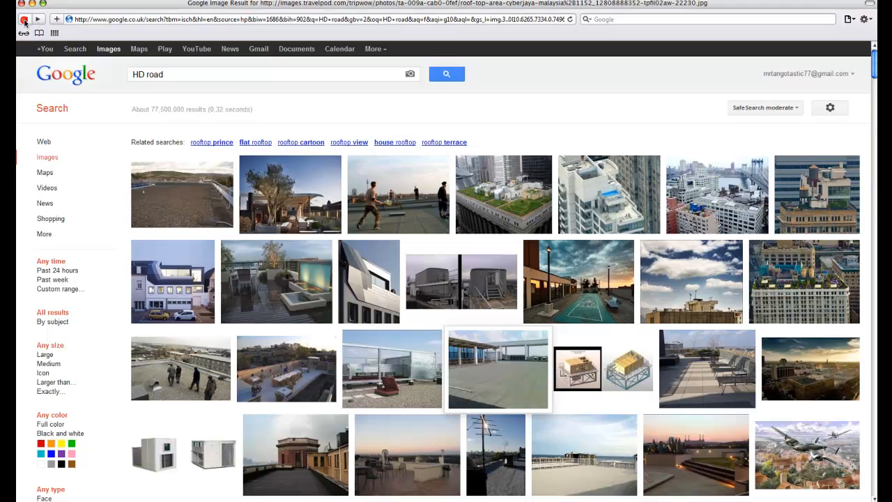
# - Run the image search again for "Hd road"
pyautogui.click(143, 77)
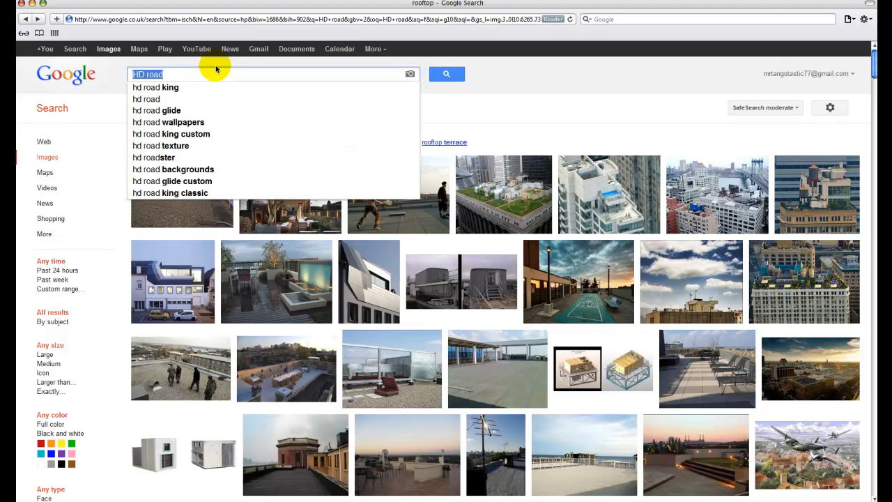
pyautogui.write('Hd road')
pyautogui.press('Return')
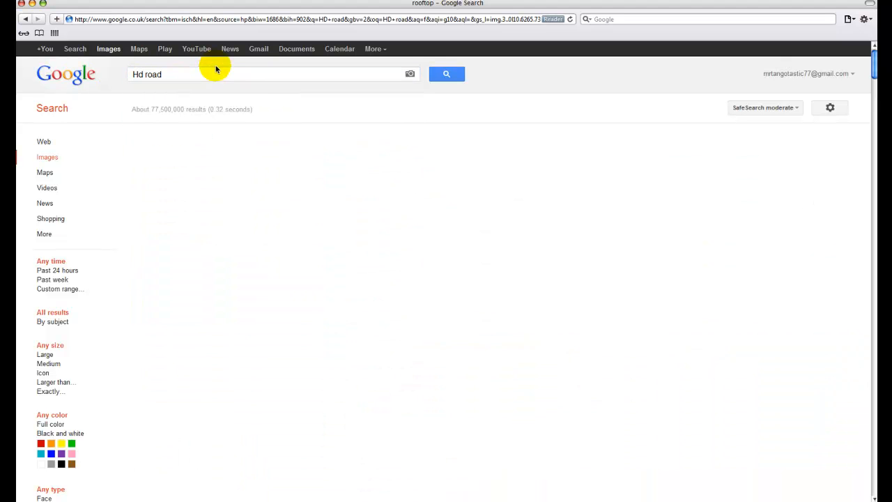
# - Browse the road pictures, open the one with pine trees and double yellow lines, check its pixel size and return to the results
pyautogui.scroll(-1, 216, 69)
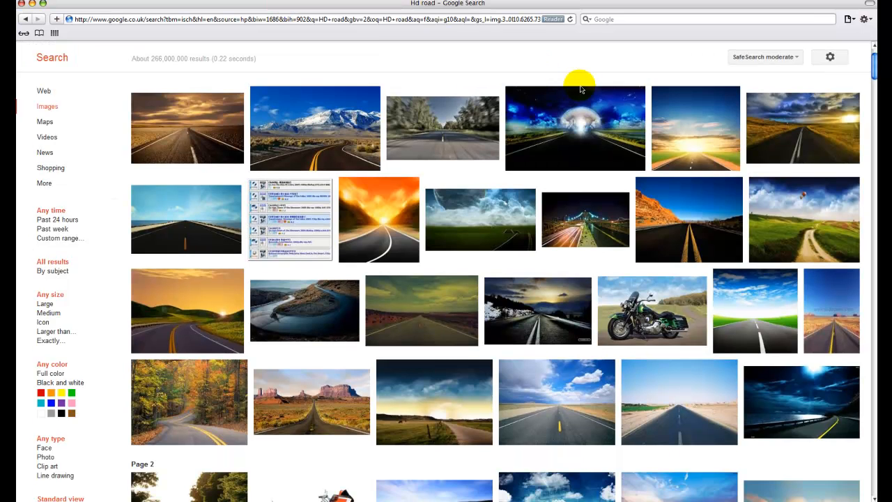
pyautogui.scroll(-2, 581, 88)
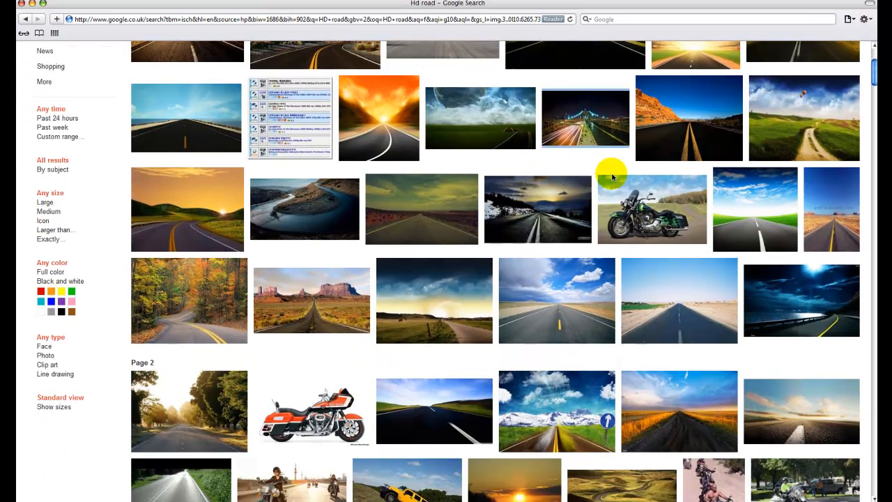
pyautogui.scroll(1, 612, 177)
pyautogui.moveTo(755, 256)
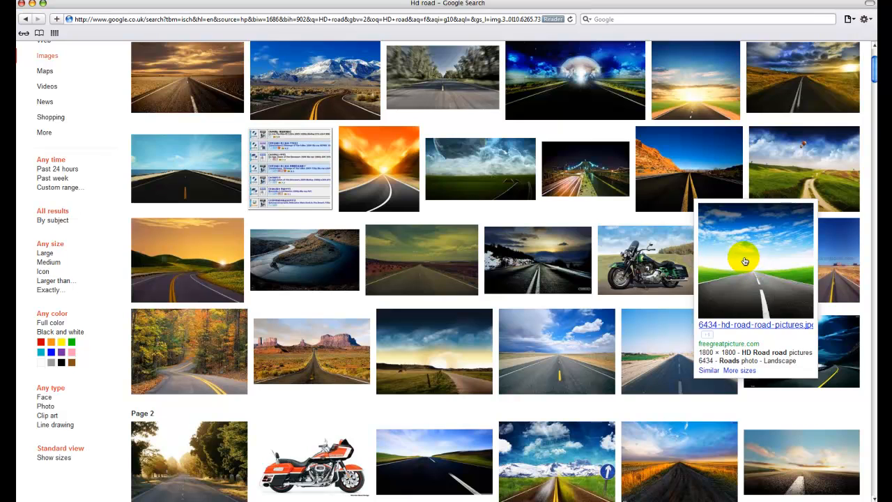
pyautogui.scroll(-4, 744, 261)
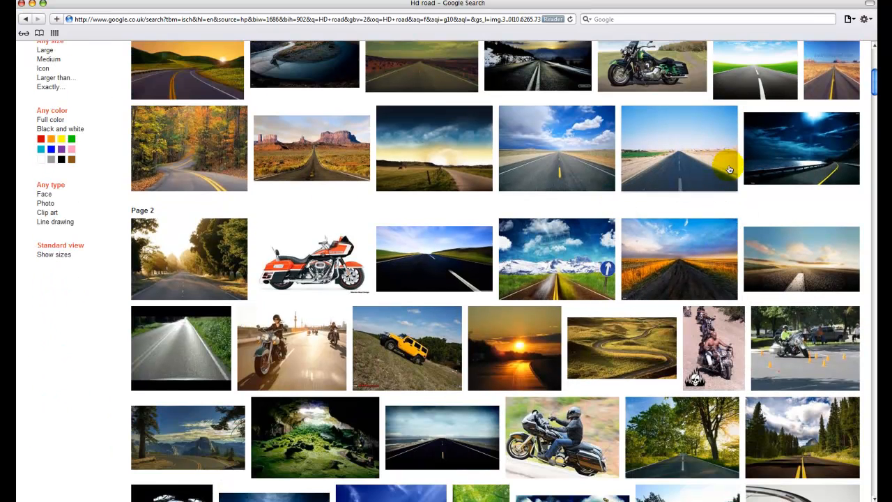
pyautogui.scroll(-1, 337, 267)
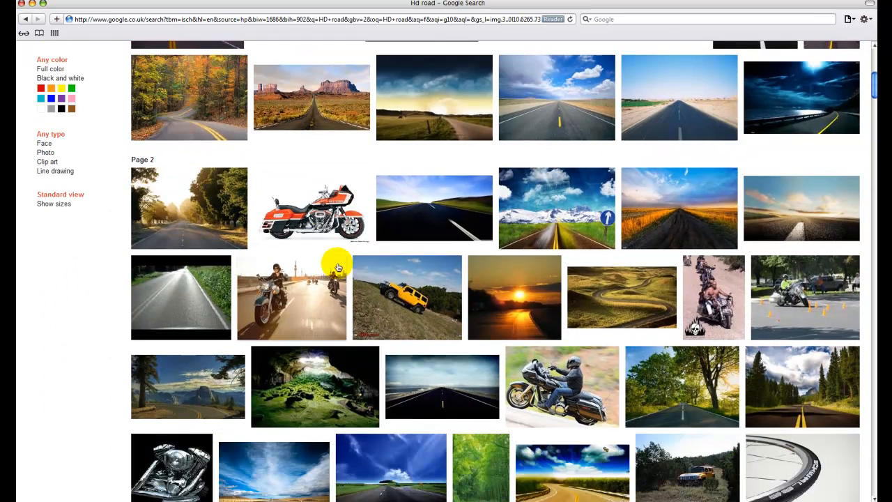
pyautogui.scroll(-3, 318, 248)
pyautogui.moveTo(330, 241)
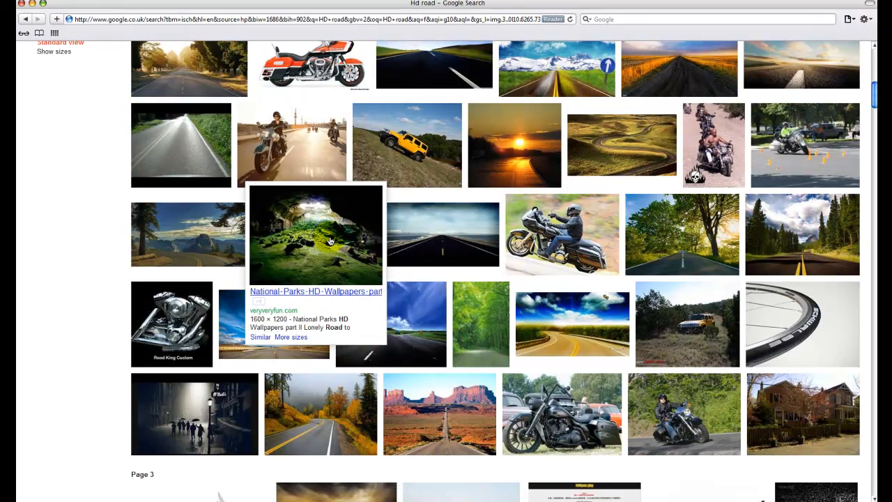
pyautogui.click(781, 225)
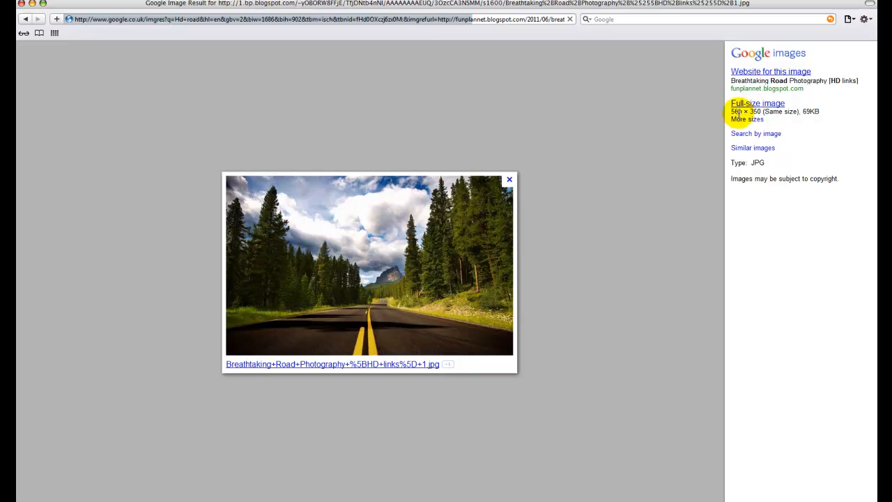
pyautogui.moveTo(732, 113); pyautogui.dragTo(769, 112)
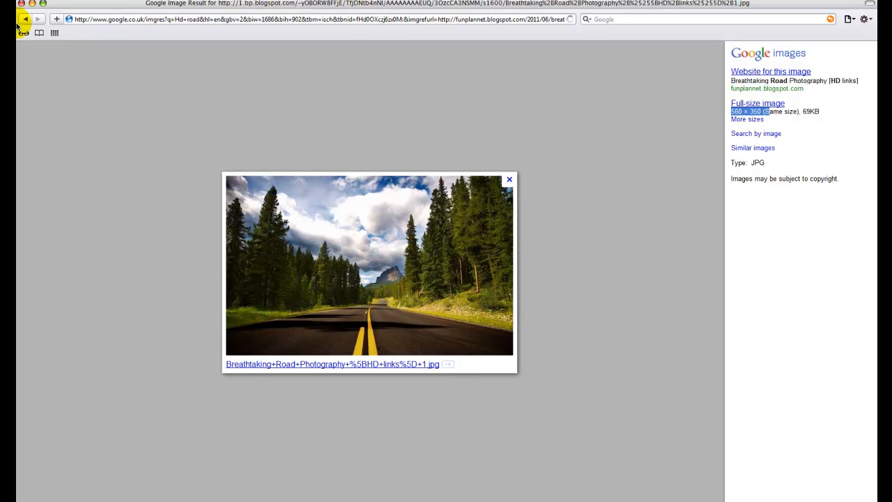
pyautogui.click(23, 20)
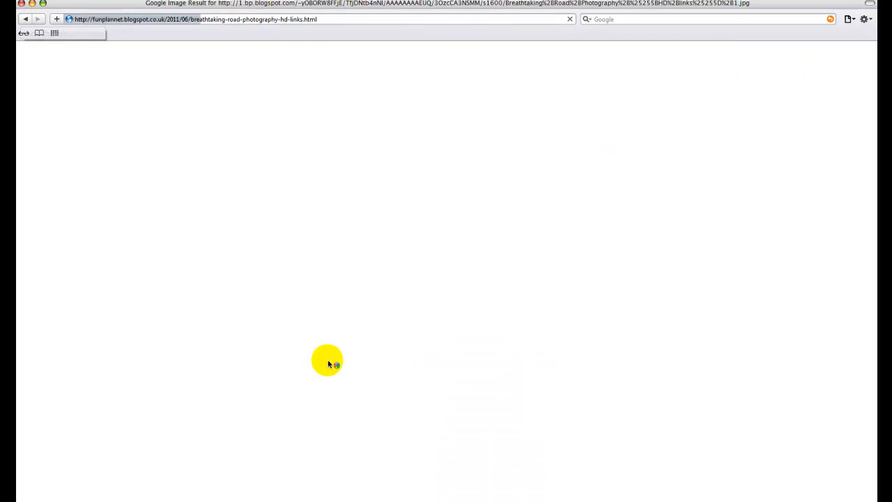
pyautogui.click(23, 20)
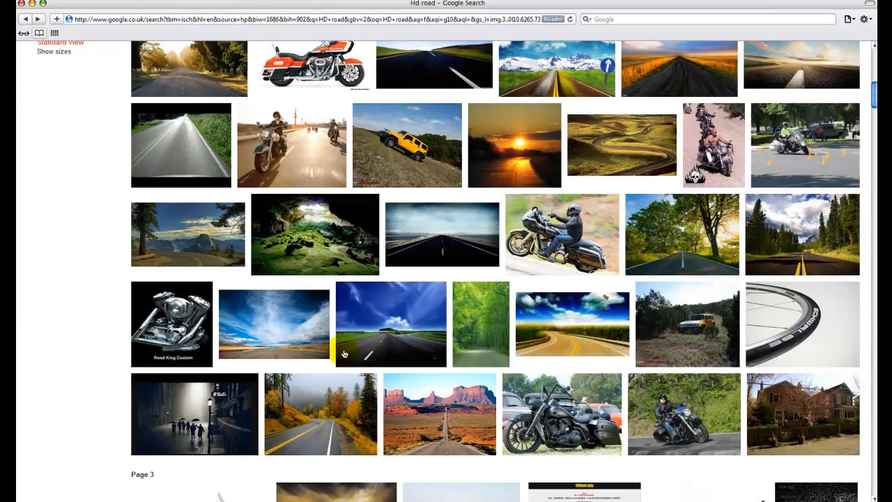
# - Open the pine-tree road picture and save it to the Desktop as "road GFX"
pyautogui.click(775, 254)
pyautogui.rightClick(388, 249)
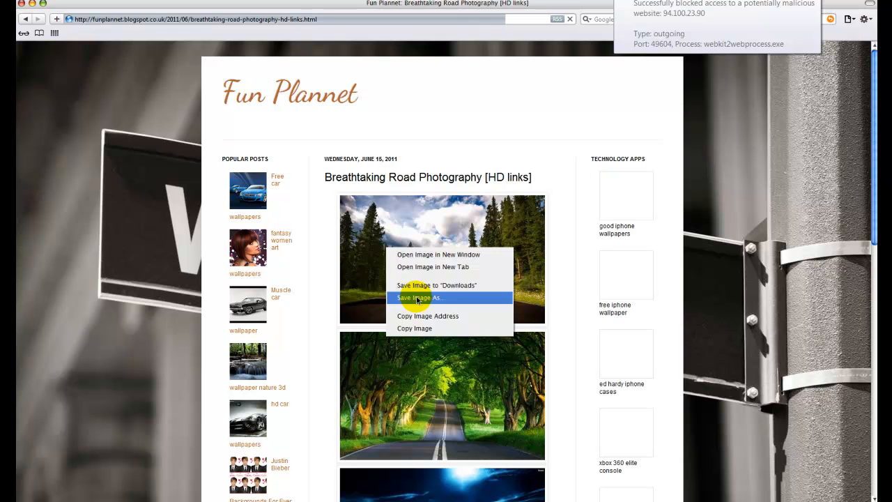
pyautogui.rightClick(362, 190)
pyautogui.rightClick(460, 252)
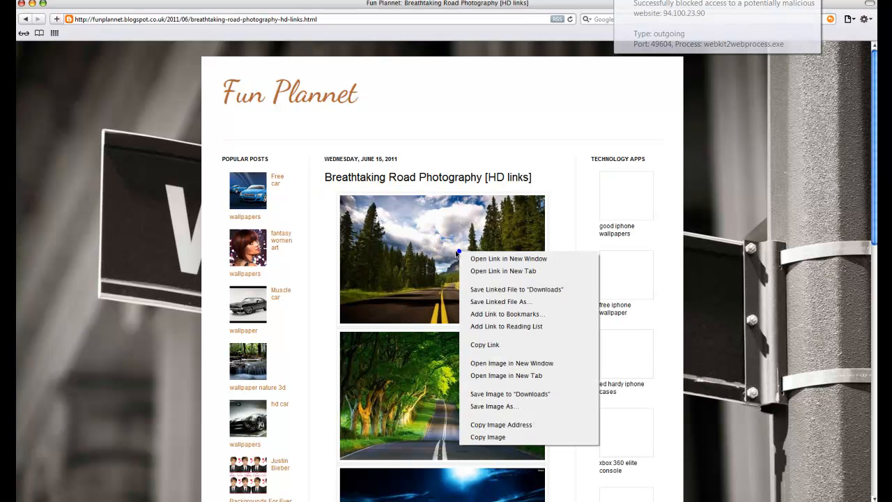
pyautogui.click(492, 406)
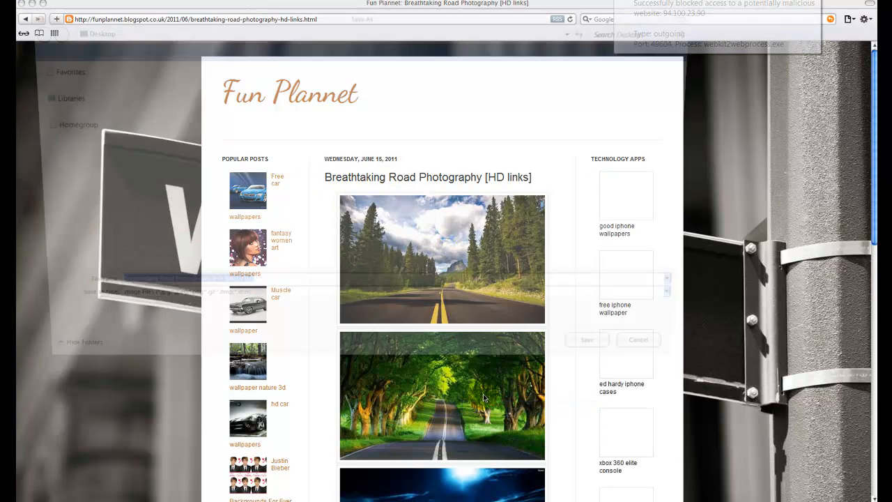
pyautogui.write('road GFX')
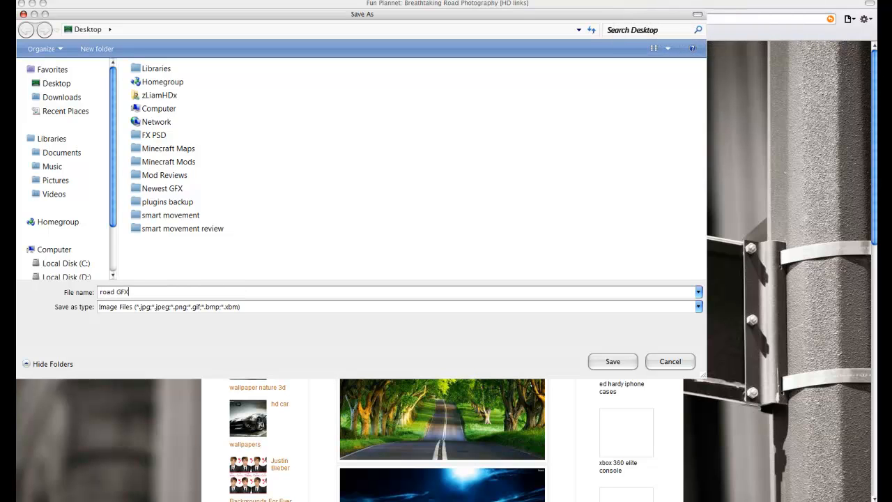
pyautogui.click(611, 360)
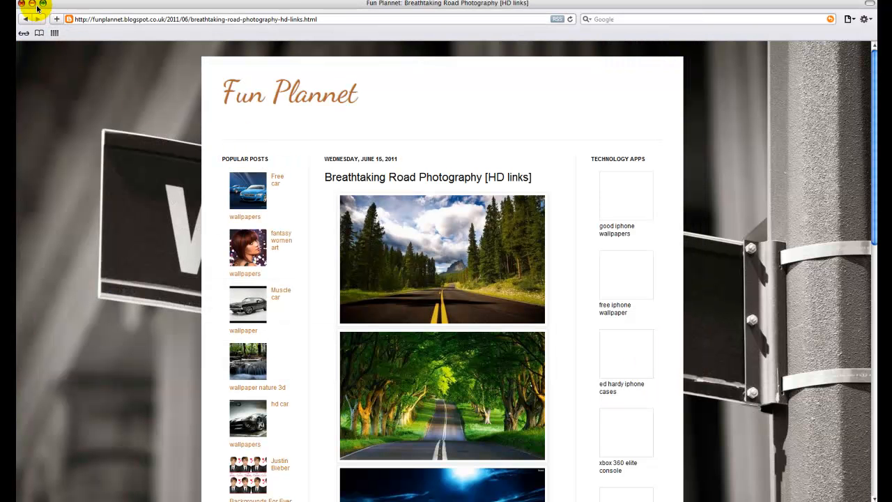
# - Minimize the browser, view the saved road GFX.jpg from the desktop and close the viewer
pyautogui.click(33, 4)
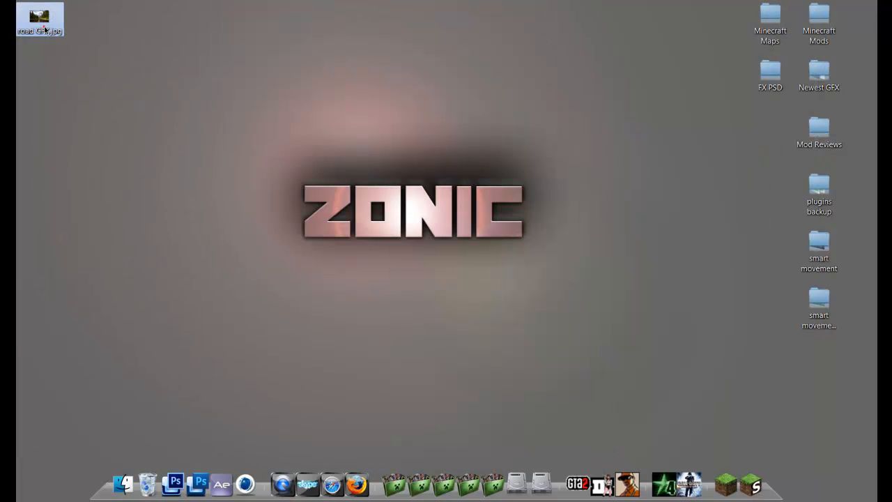
pyautogui.doubleClick(43, 29)
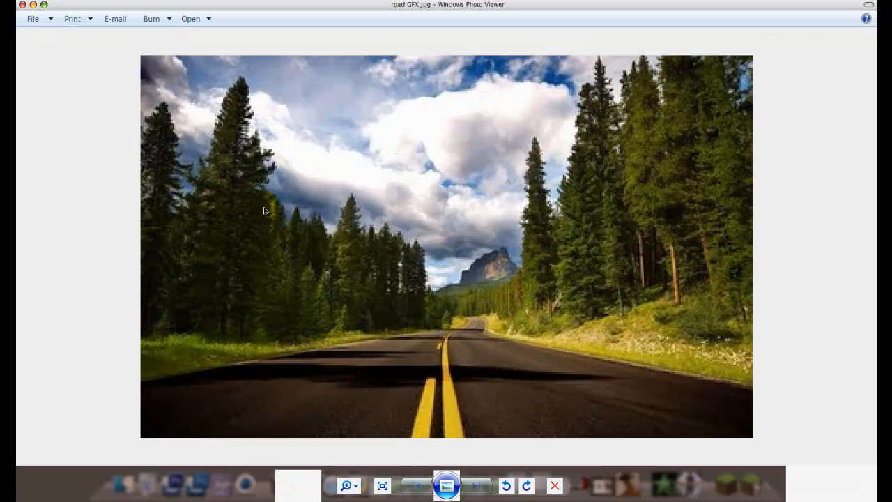
pyautogui.click(22, 4)
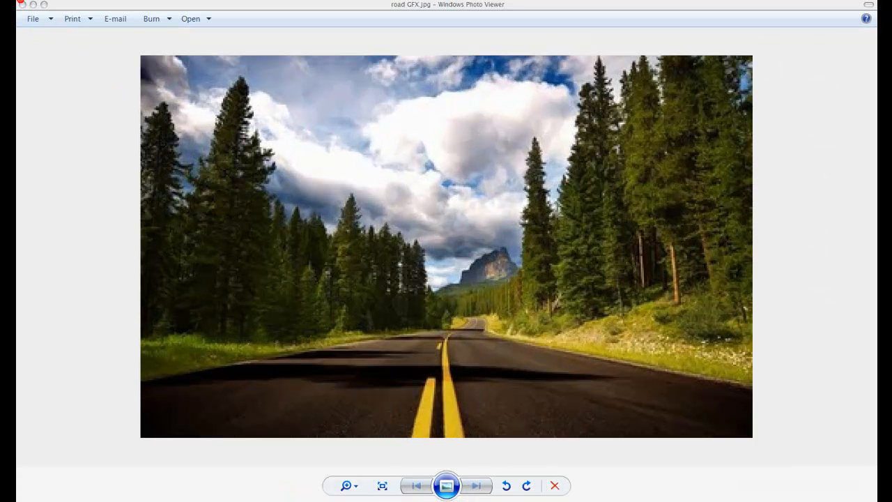
pyautogui.click(21, 5)
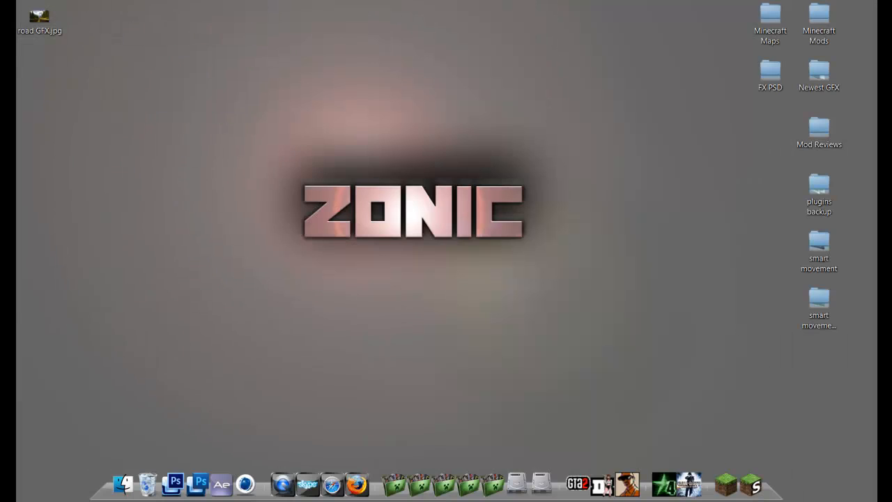
# - Return to the road image results, open the snowy-mountain photo Beautiful-Road-View.jpg and check its pixel size
pyautogui.click(59, 10)
pyautogui.click(26, 21)
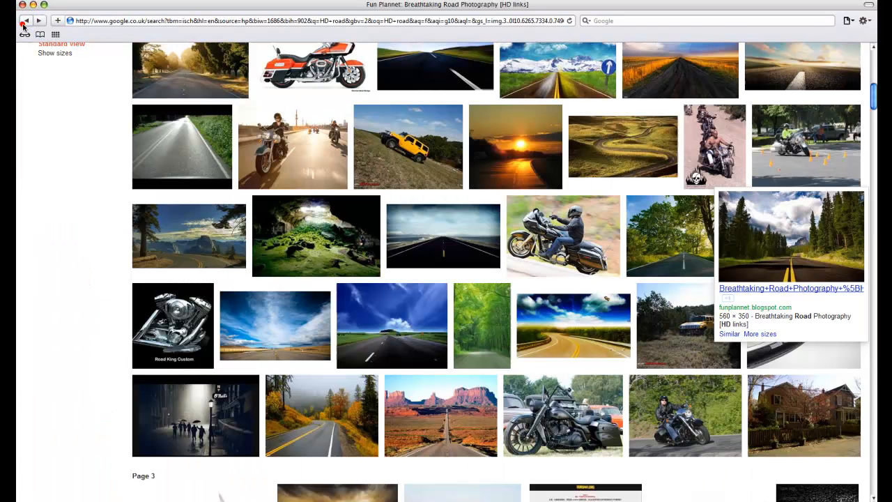
pyautogui.scroll(15, 259, 202)
pyautogui.click(301, 161)
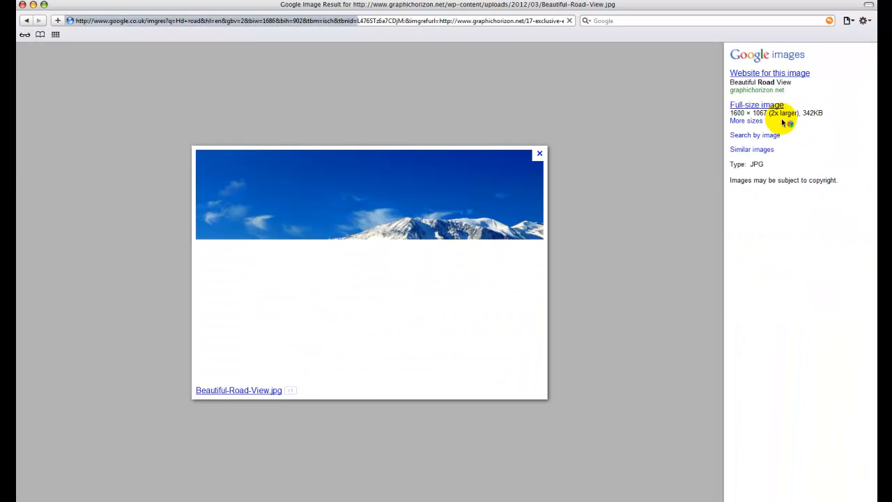
pyautogui.moveTo(733, 112); pyautogui.dragTo(760, 113)
# - Save the snowy-mountain road picture to the Desktop as "Road GFX", replacing the existing file, and close the browser
pyautogui.rightClick(421, 286)
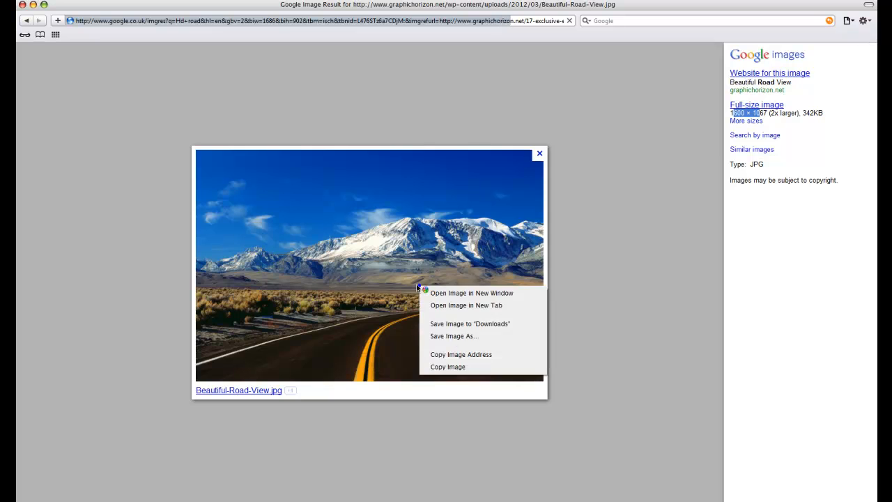
pyautogui.click(453, 337)
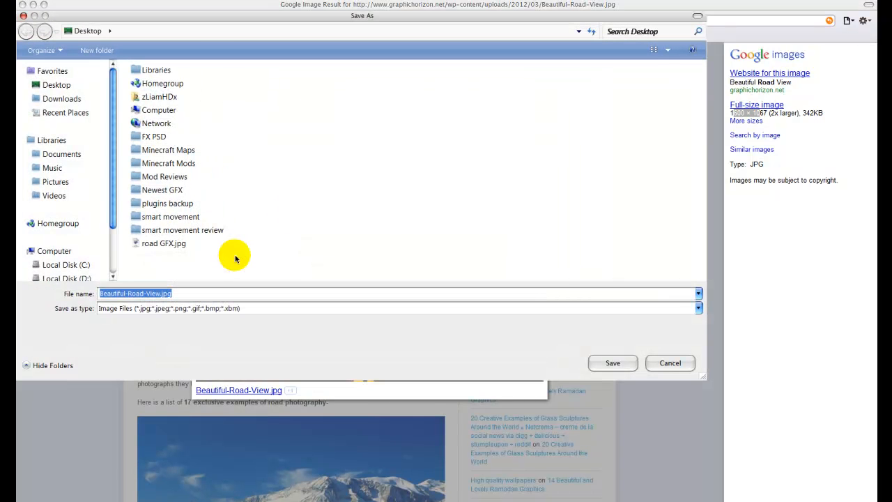
pyautogui.write('Road GFX')
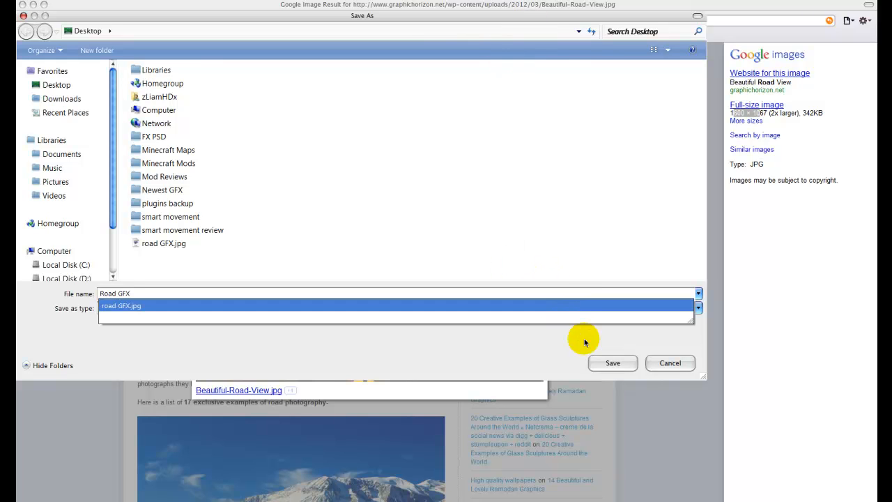
pyautogui.click(415, 182)
pyautogui.click(613, 362)
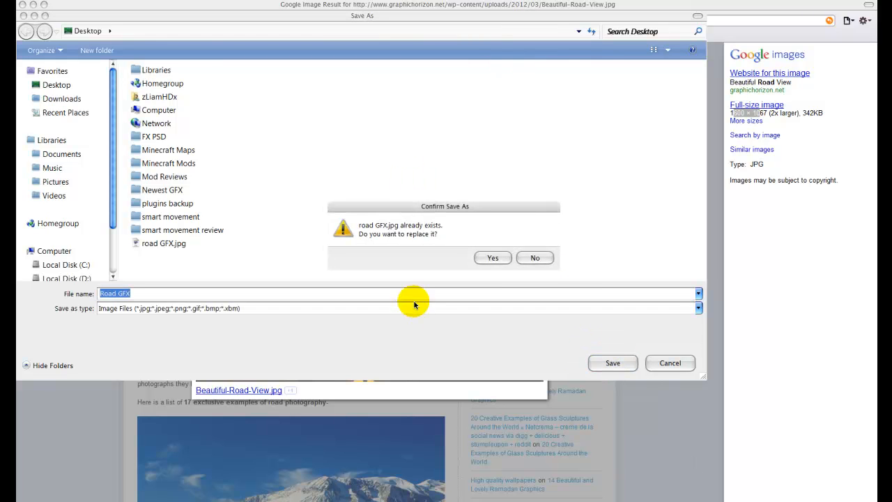
pyautogui.click(495, 258)
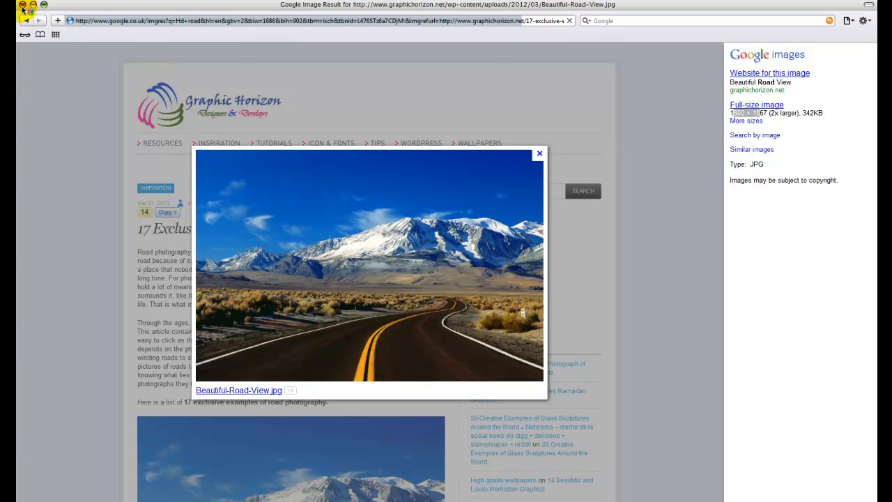
pyautogui.click(22, 5)
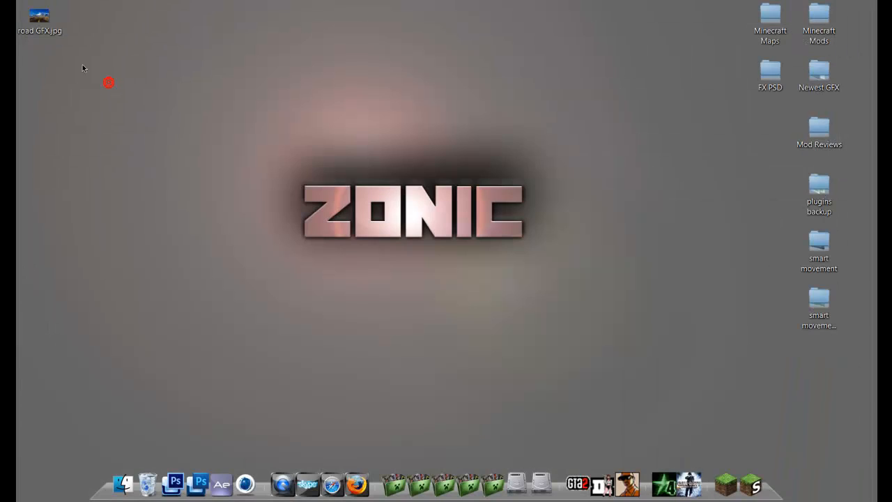
# - View the newly saved mountain road picture from the desktop and close the viewer
pyautogui.doubleClick(40, 27)
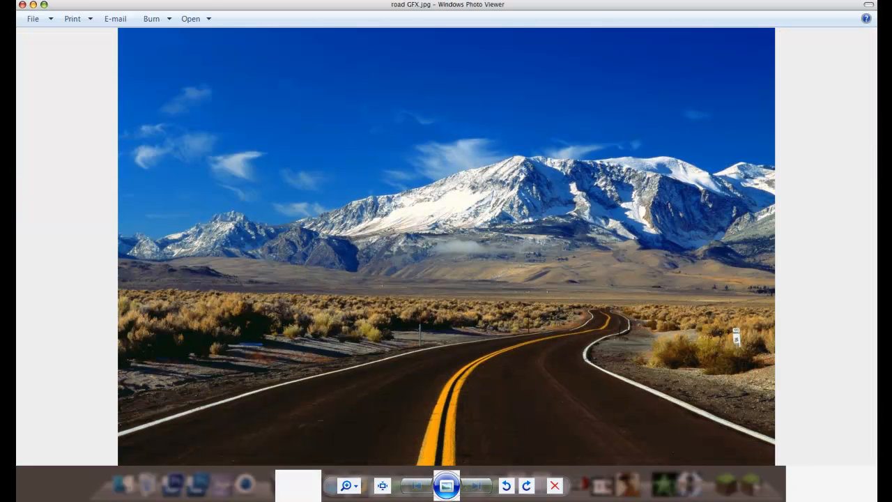
pyautogui.click(22, 5)
pyautogui.click(152, 49)
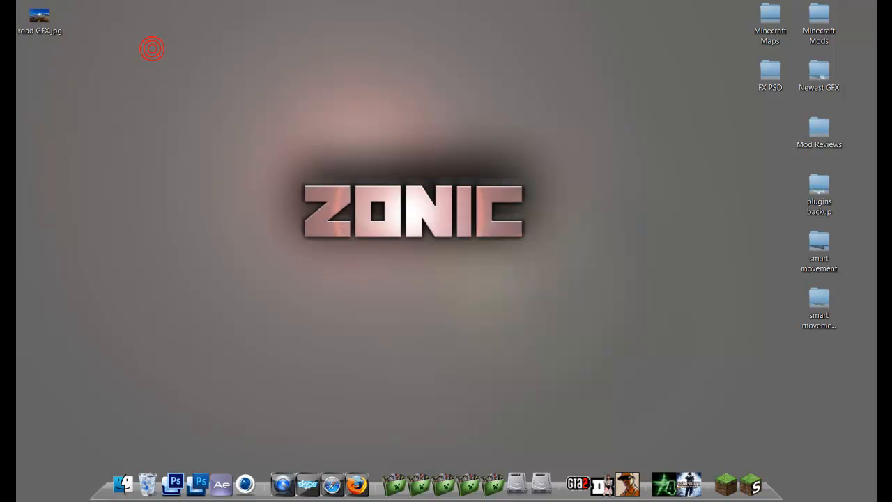
# - Switch to CINEMA 4D and add a MoText object with the text "Zonic Designs"
pyautogui.moveTo(7, 49)
pyautogui.click(122, 20)
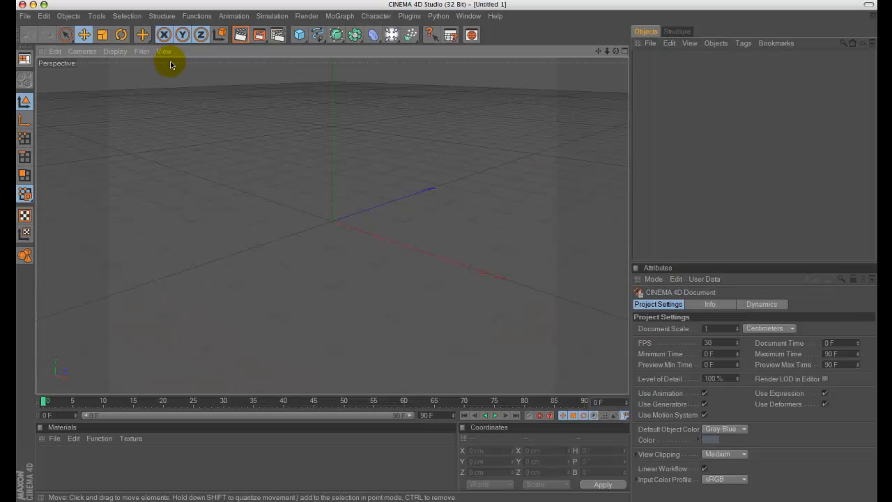
pyautogui.scroll(1, 308, 104)
pyautogui.scroll(-2, 302, 112)
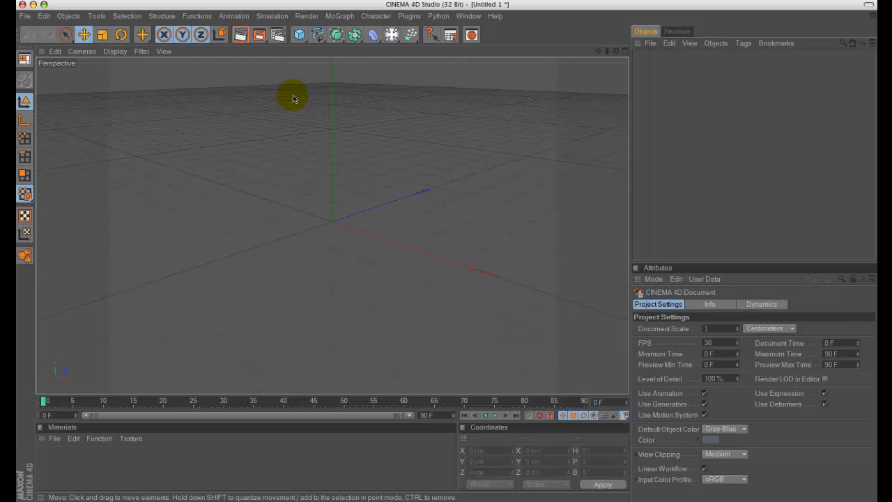
pyautogui.click(339, 15)
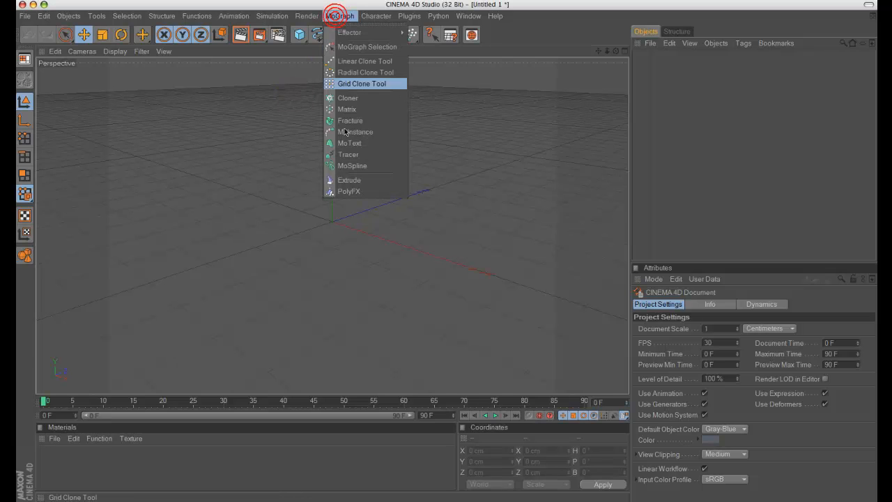
pyautogui.click(350, 143)
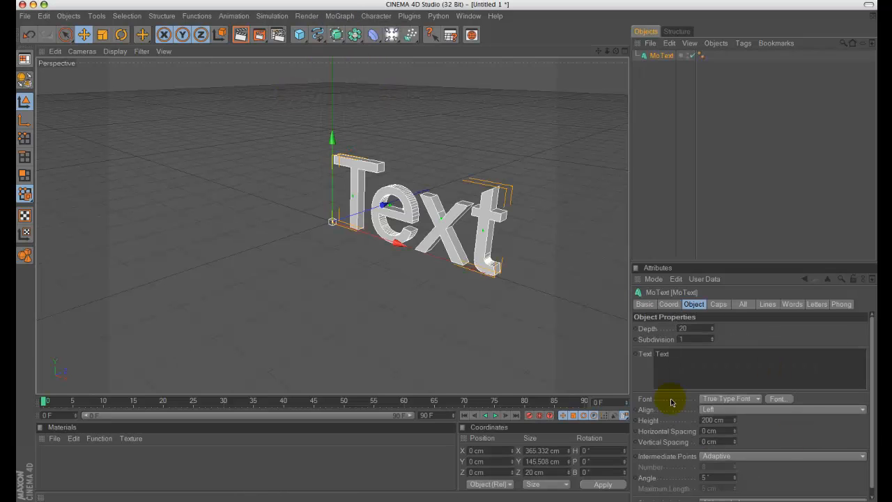
pyautogui.doubleClick(676, 354)
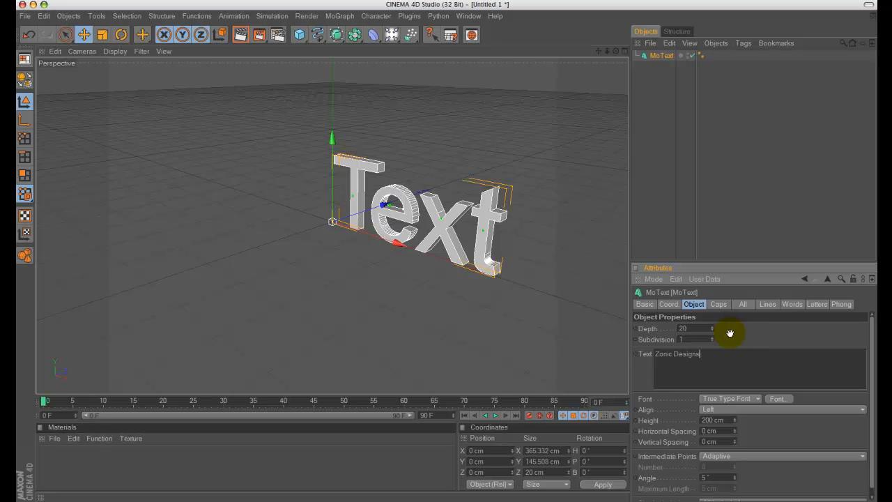
pyautogui.click(730, 334)
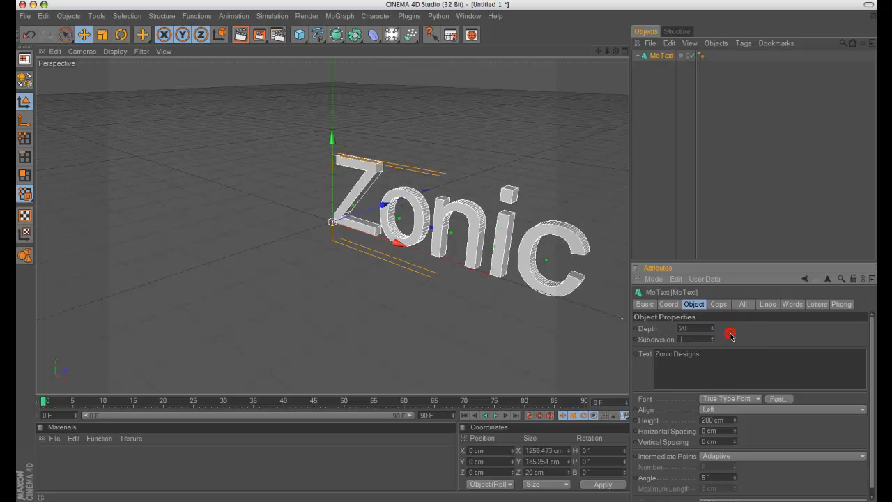
# - Browse the available fonts and set the MoText font to Impact Bold
pyautogui.click(771, 398)
pyautogui.scroll(-2, 128, 135)
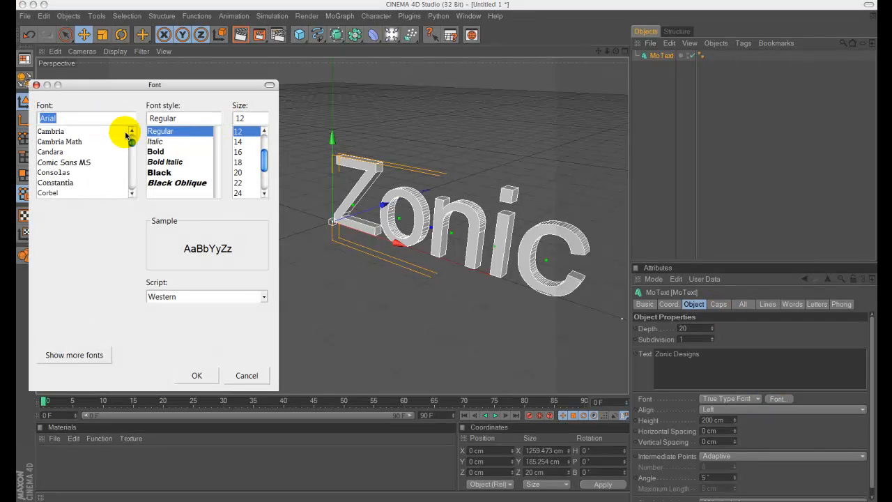
pyautogui.moveTo(131, 144); pyautogui.dragTo(131, 170)
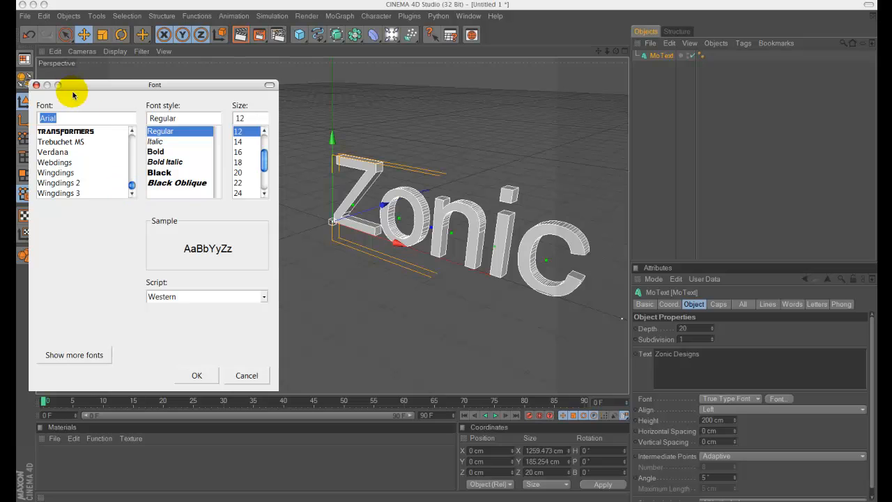
pyautogui.click(78, 131)
pyautogui.scroll(6, 104, 189)
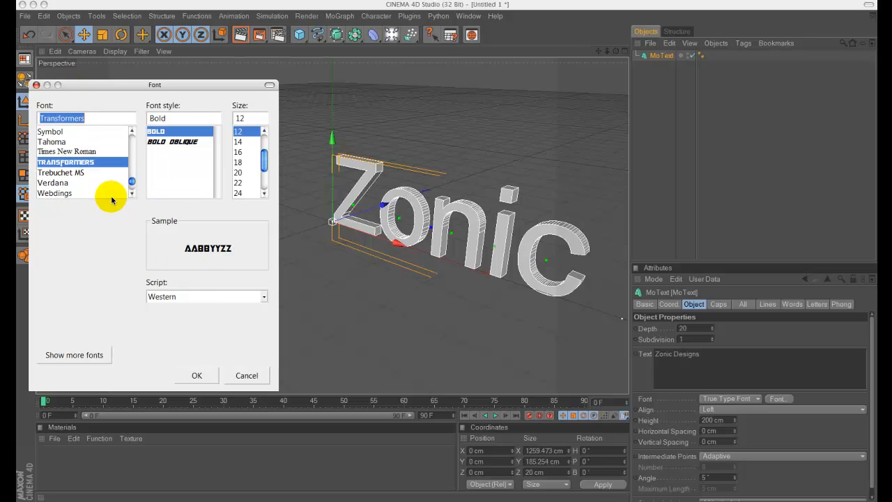
pyautogui.scroll(4, 86, 185)
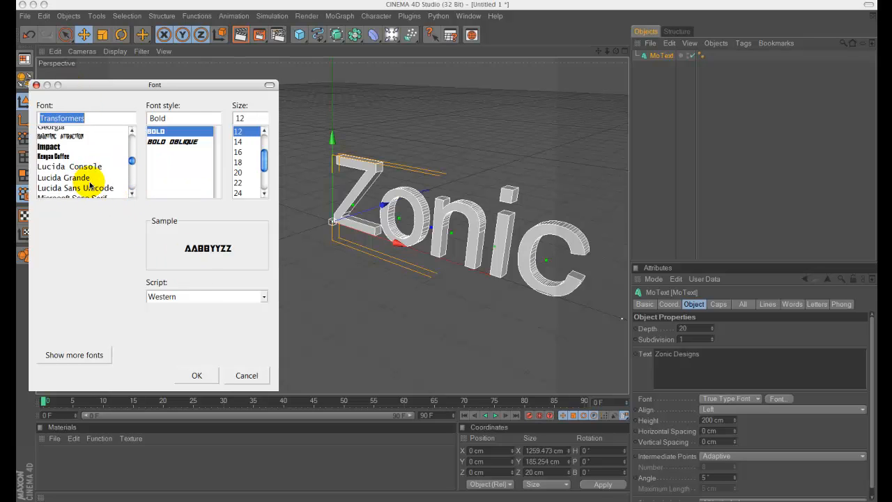
pyautogui.click(52, 162)
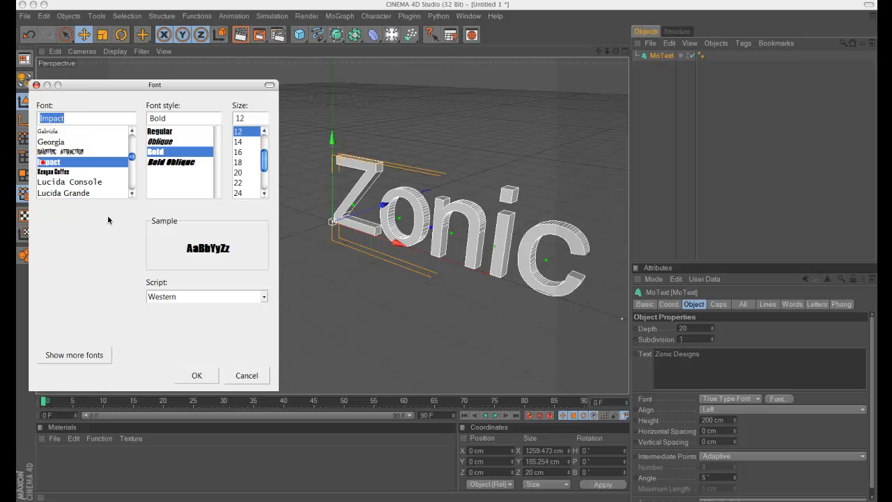
pyautogui.click(197, 373)
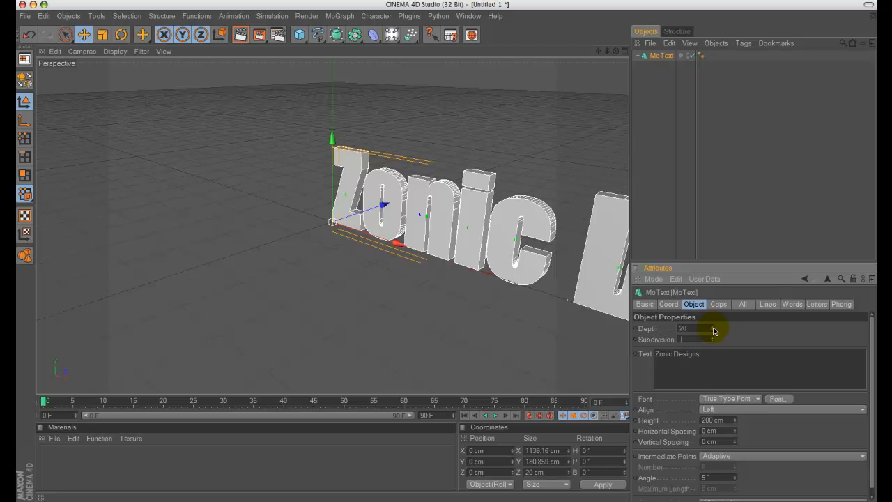
# - Set the MoText depth to 50 and change both its start and end caps to Fillet Cap
pyautogui.moveTo(713, 329); pyautogui.dragTo(713, 331)
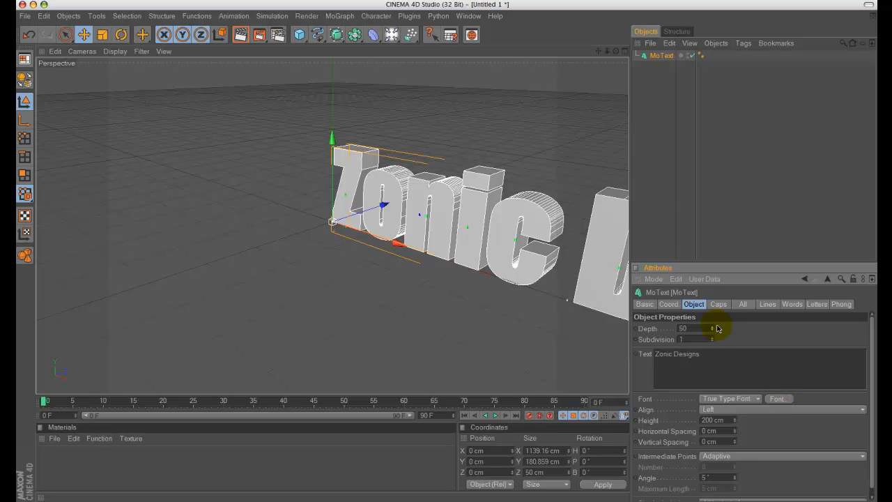
pyautogui.click(717, 304)
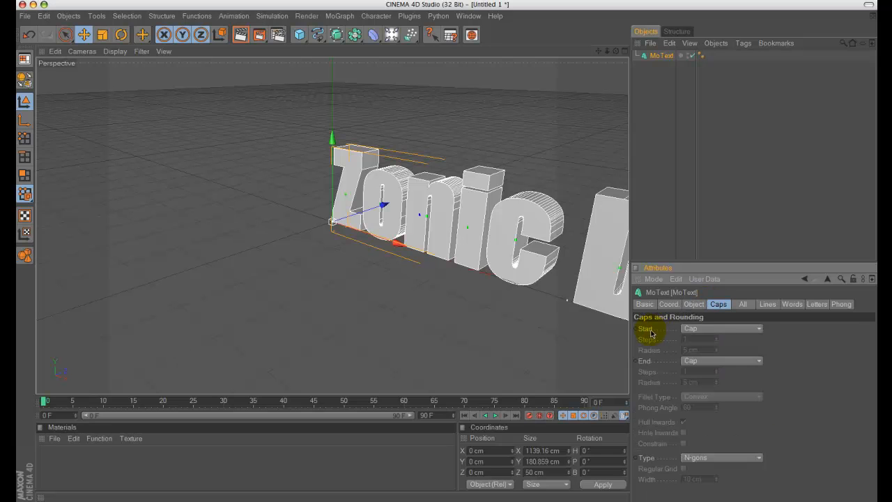
pyautogui.click(735, 330)
pyautogui.click(705, 371)
pyautogui.click(688, 360)
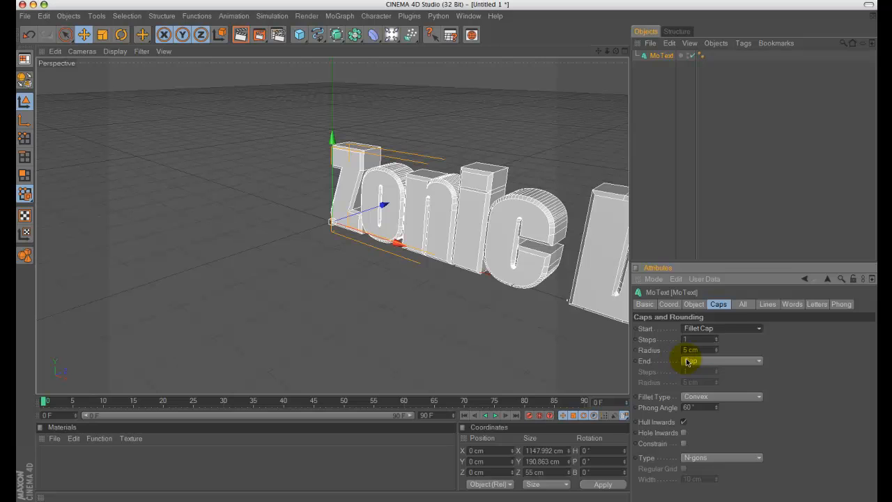
pyautogui.click(698, 404)
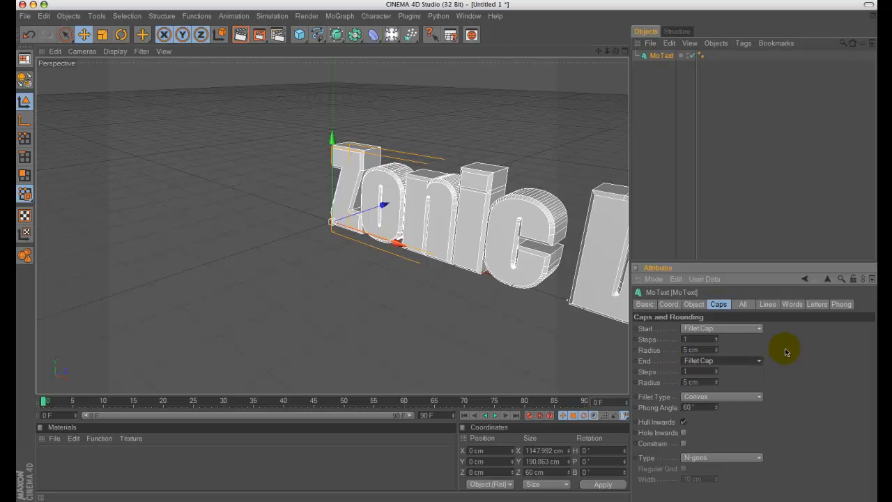
# - Move the MoText along the X axis to about -708 cm so the whole text fits the view, and deselect it
pyautogui.click(694, 305)
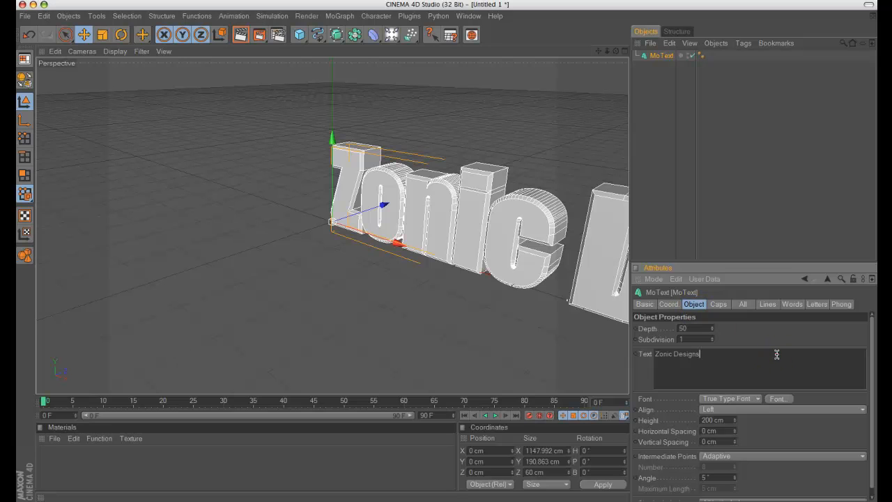
pyautogui.click(393, 244)
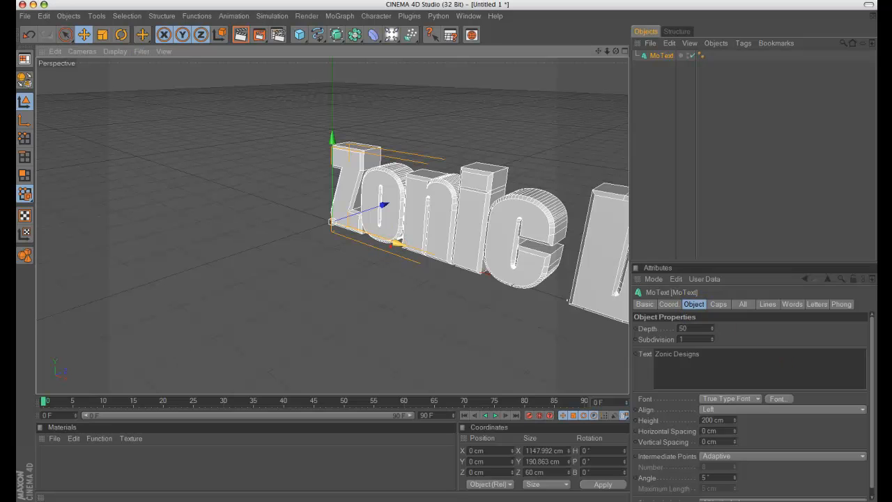
pyautogui.click(83, 34)
pyautogui.moveTo(365, 229); pyautogui.dragTo(325, 226)
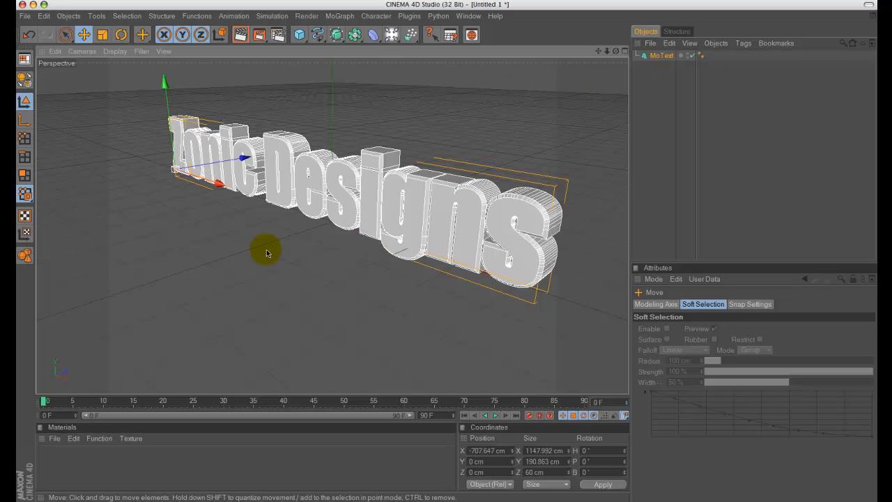
pyautogui.click(666, 72)
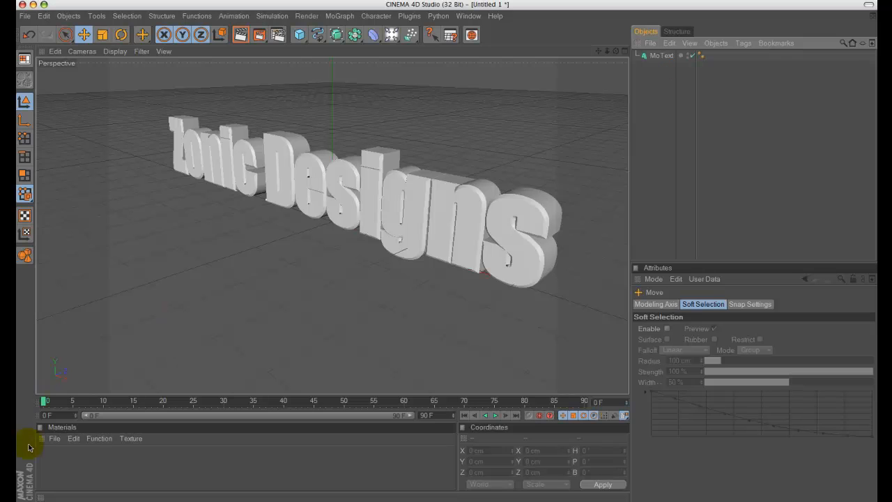
# - Create three new materials
pyautogui.doubleClick(60, 468)
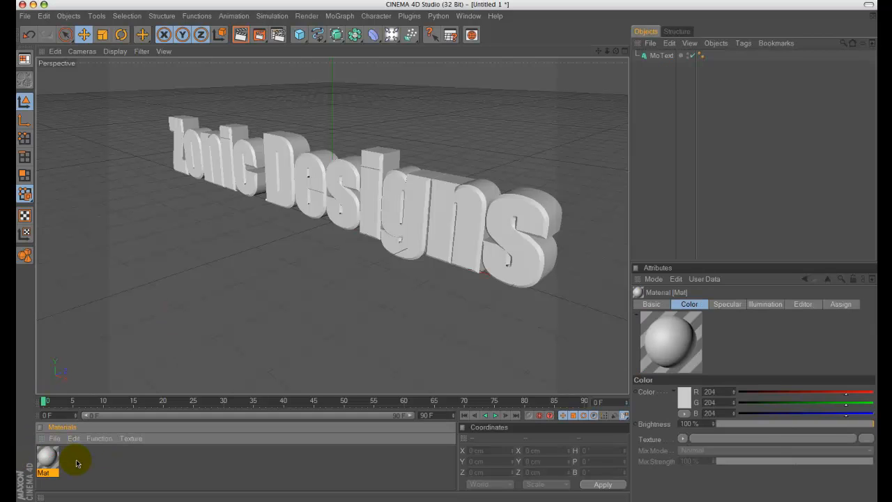
pyautogui.doubleClick(76, 464)
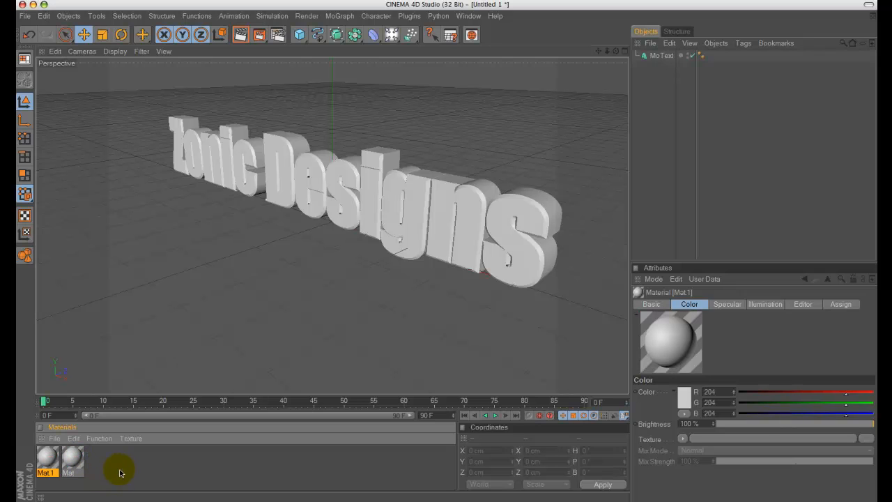
pyautogui.doubleClick(120, 473)
# - Rename the three materials, from the first created to the last, as Background, text 1 and text 2
pyautogui.click(96, 474)
pyautogui.doubleClick(97, 473)
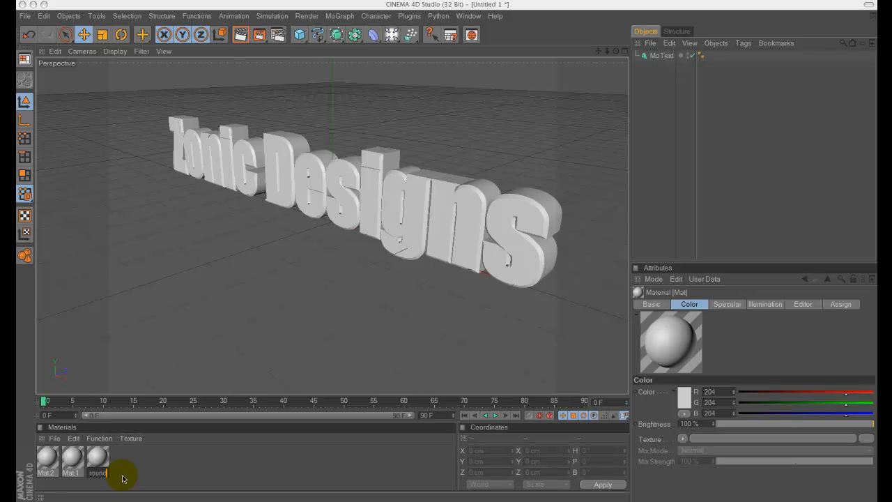
pyautogui.write('Background')
pyautogui.click(123, 478)
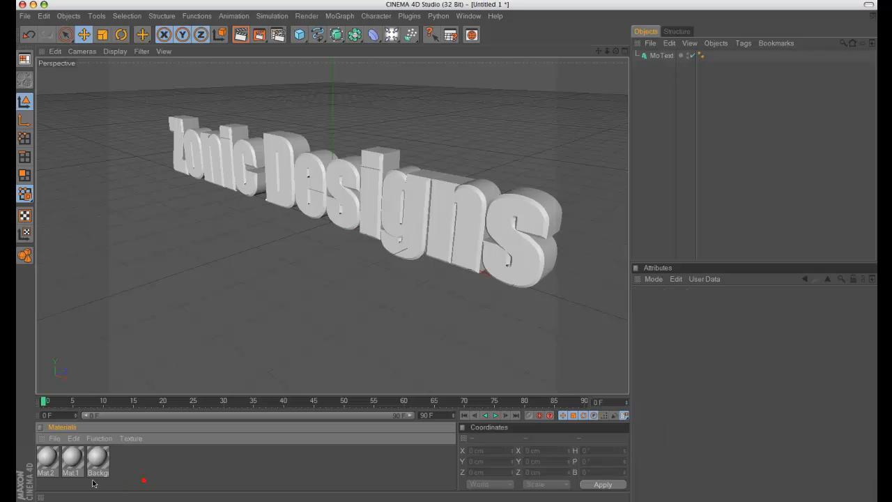
pyautogui.click(69, 474)
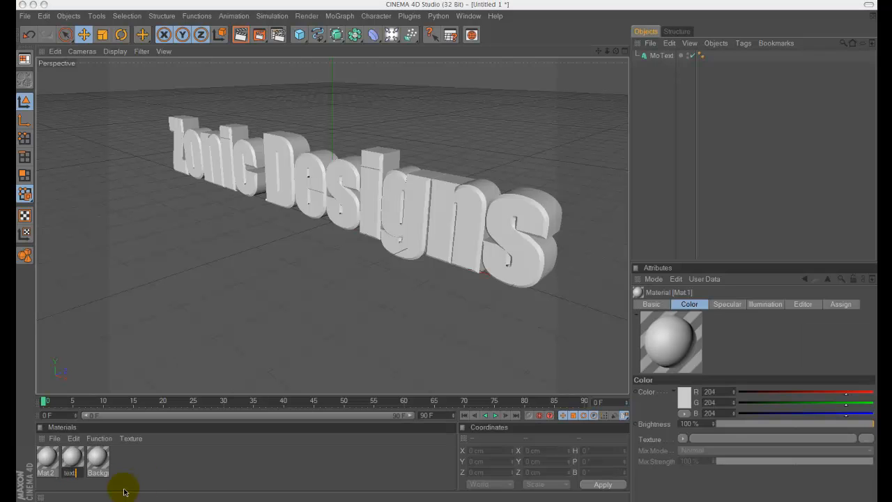
pyautogui.click(151, 441)
pyautogui.click(49, 465)
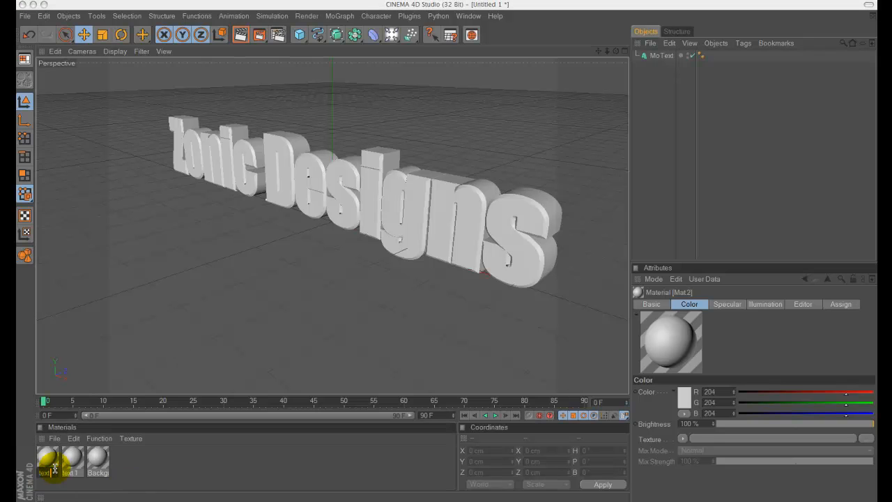
pyautogui.click(130, 479)
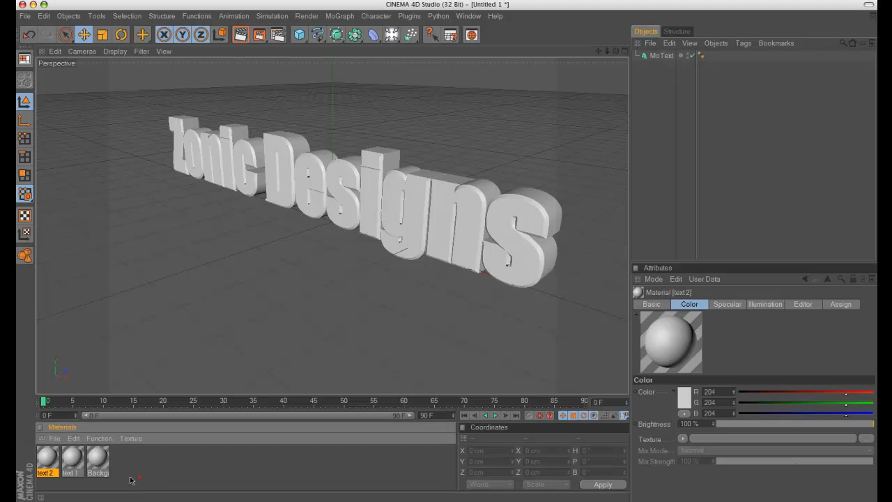
# - Load road GFX.jpg from the desktop as the Background material's color texture, without copying it to the document location
pyautogui.click(96, 460)
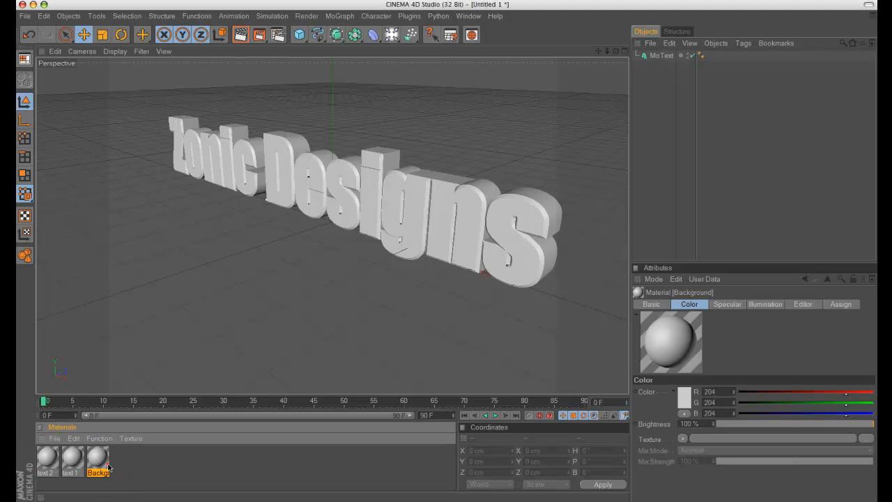
pyautogui.doubleClick(105, 464)
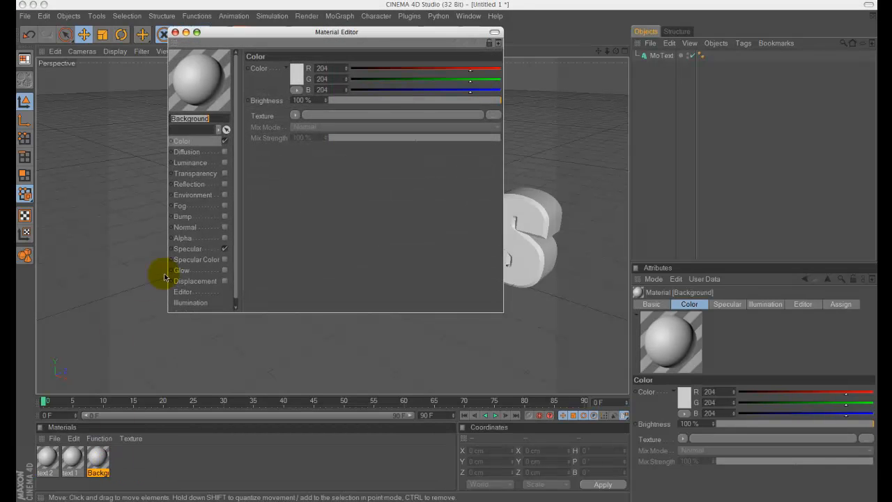
pyautogui.click(295, 115)
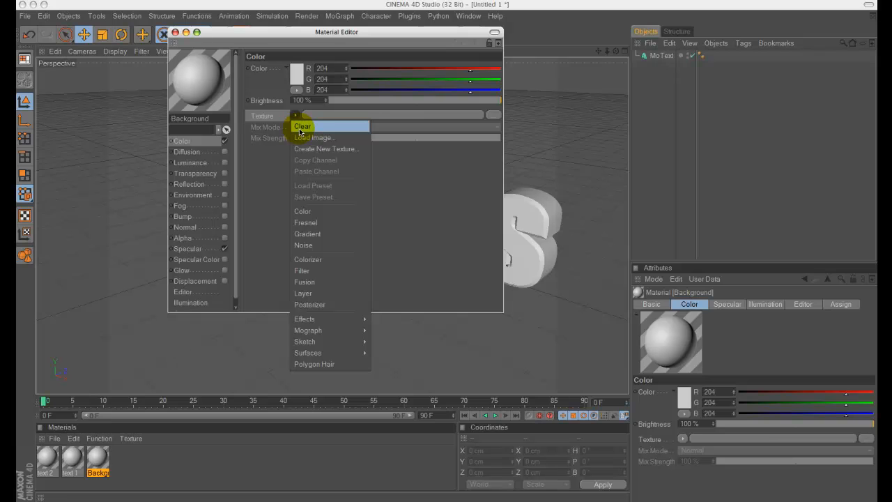
pyautogui.click(308, 138)
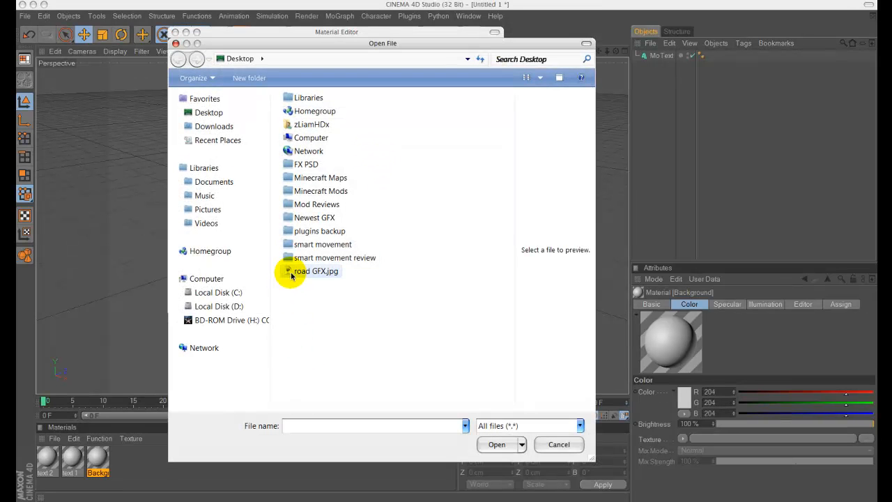
pyautogui.click(311, 273)
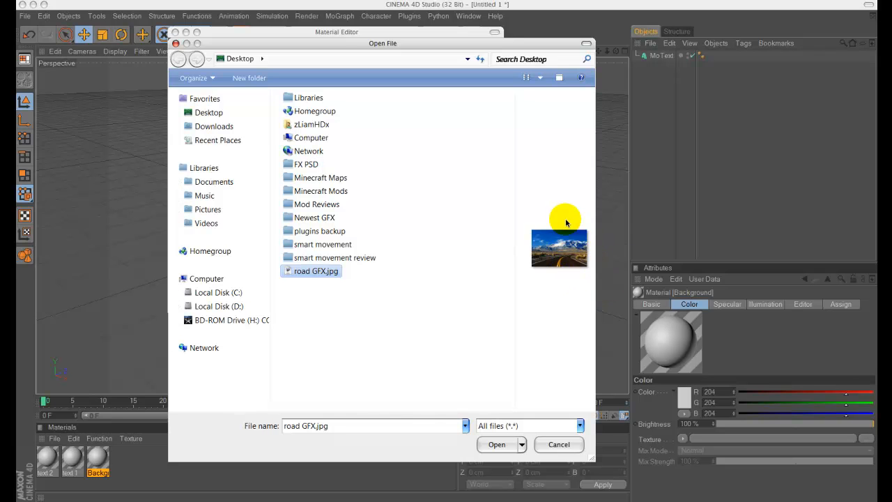
pyautogui.click(496, 444)
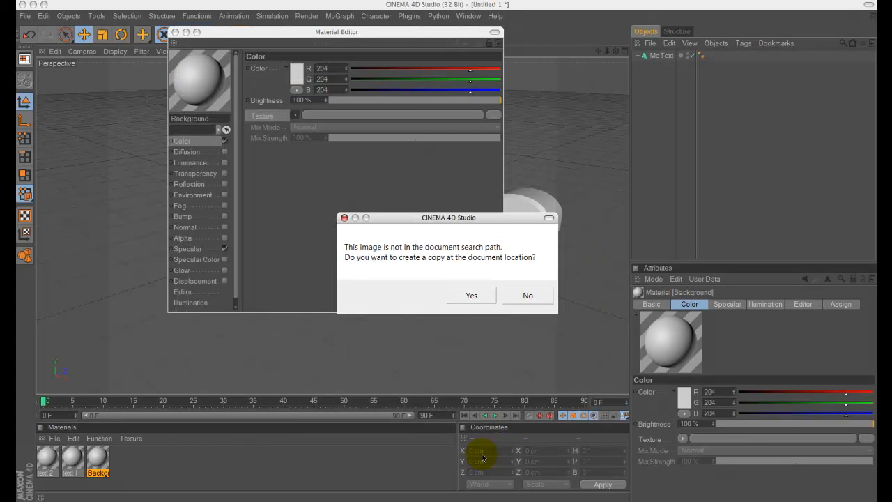
pyautogui.click(531, 297)
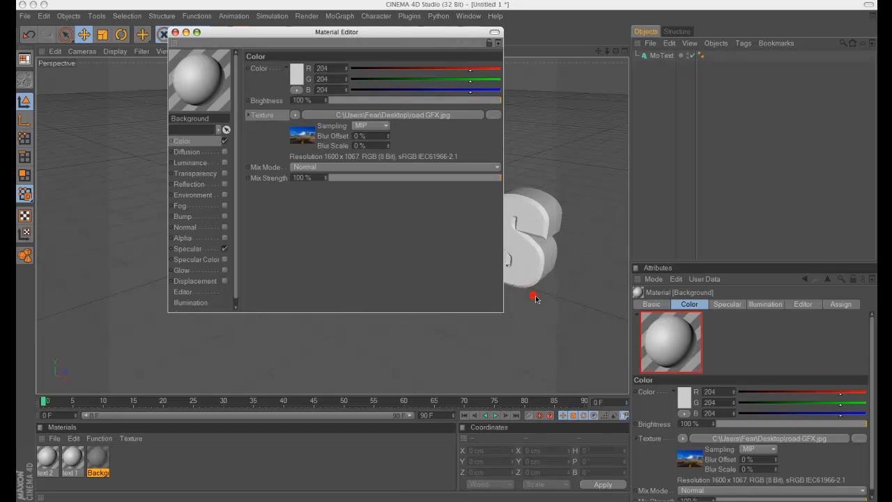
pyautogui.click(176, 32)
pyautogui.click(143, 454)
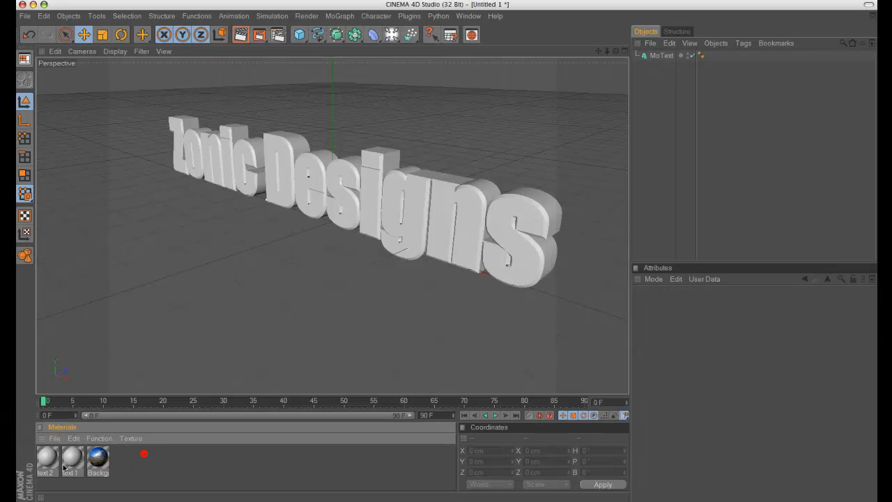
# - Set the text 1 material's color to black (RGB 0, 0, 0)
pyautogui.doubleClick(64, 466)
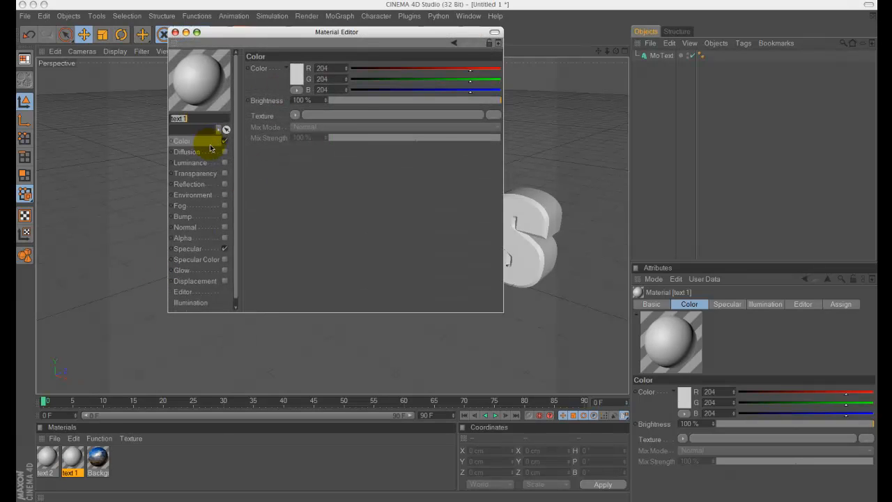
pyautogui.click(297, 74)
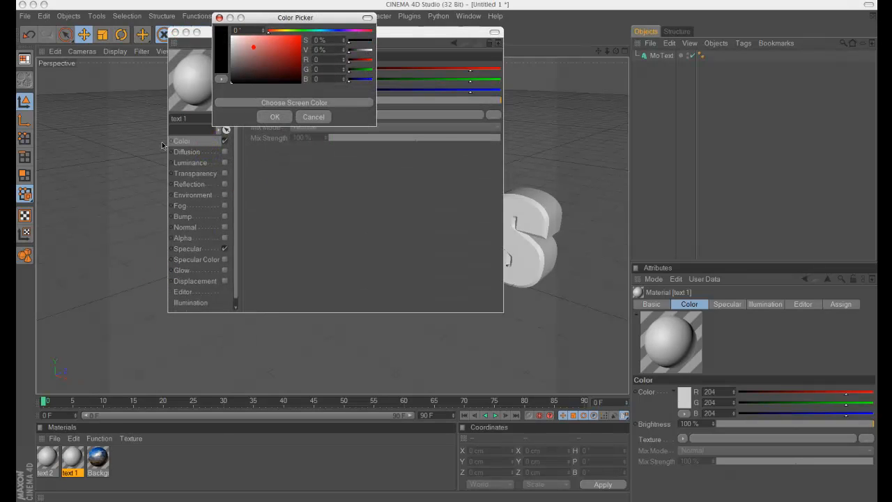
pyautogui.click(275, 116)
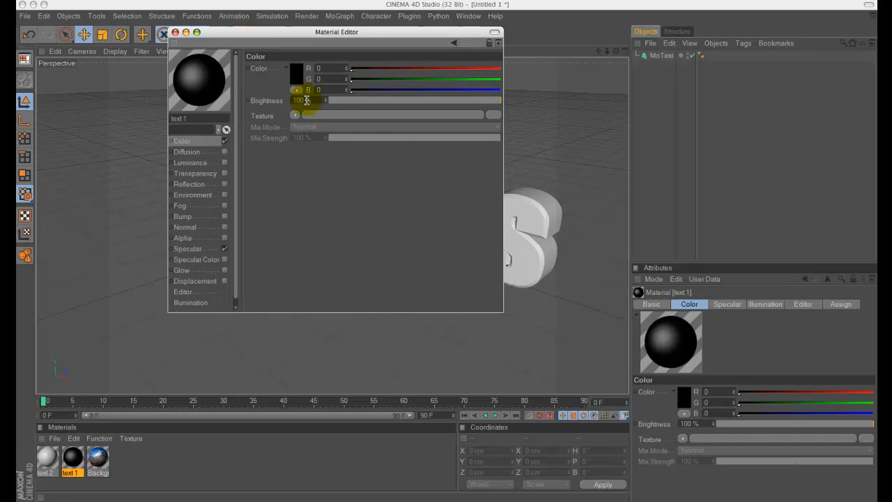
pyautogui.click(295, 116)
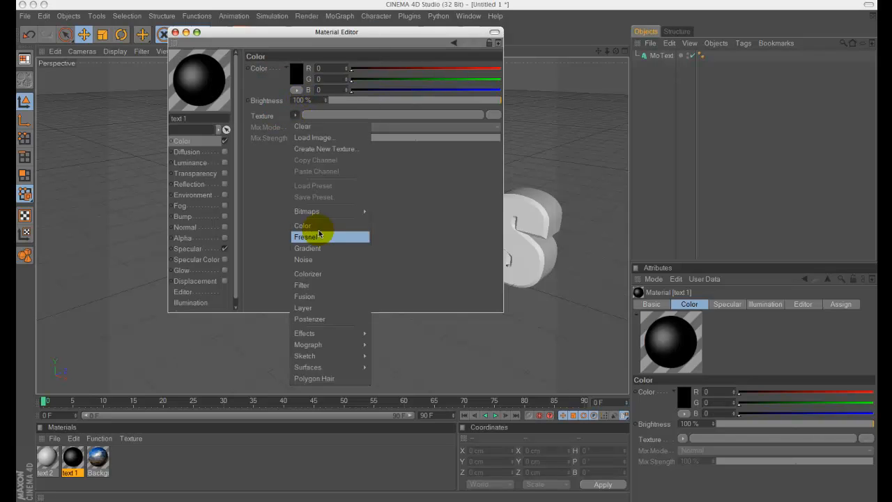
pyautogui.moveTo(335, 212)
pyautogui.click(240, 170)
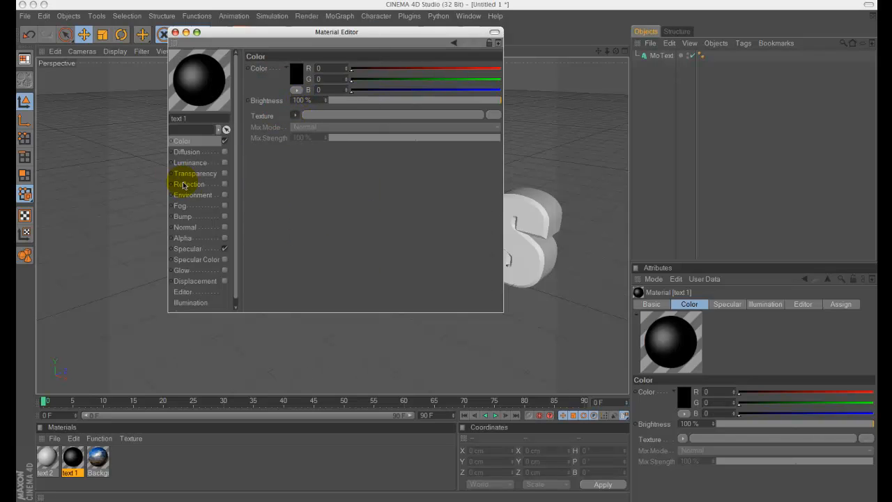
# - Enable reflection on the text 1 material with 0 % brightness, a Fresnel texture and 50 % mix strength
pyautogui.click(183, 186)
pyautogui.click(224, 184)
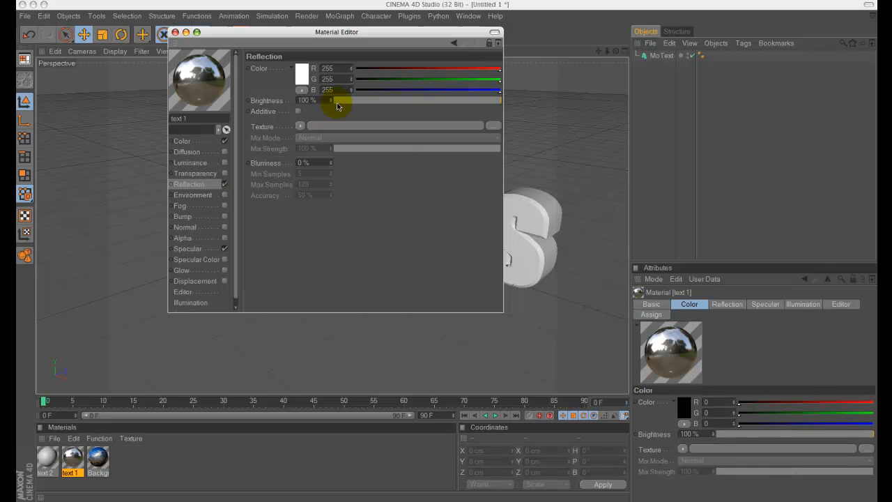
pyautogui.moveTo(344, 105); pyautogui.dragTo(333, 101)
pyautogui.click(301, 127)
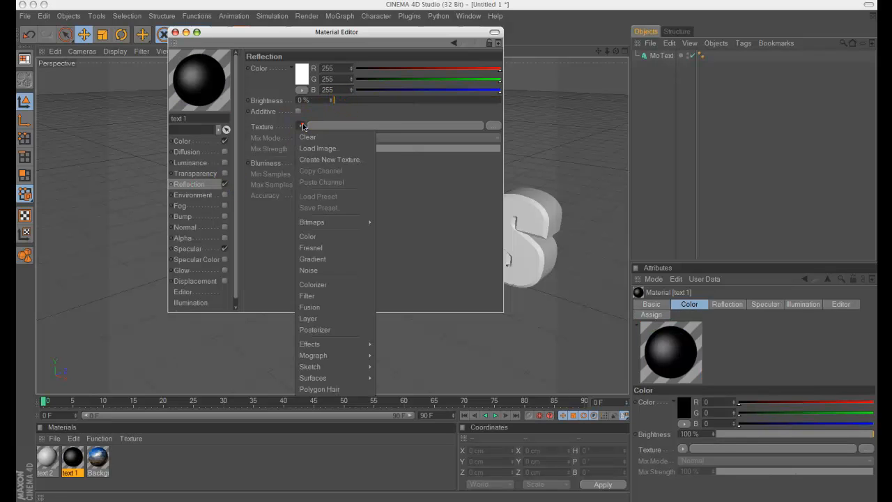
pyautogui.click(338, 247)
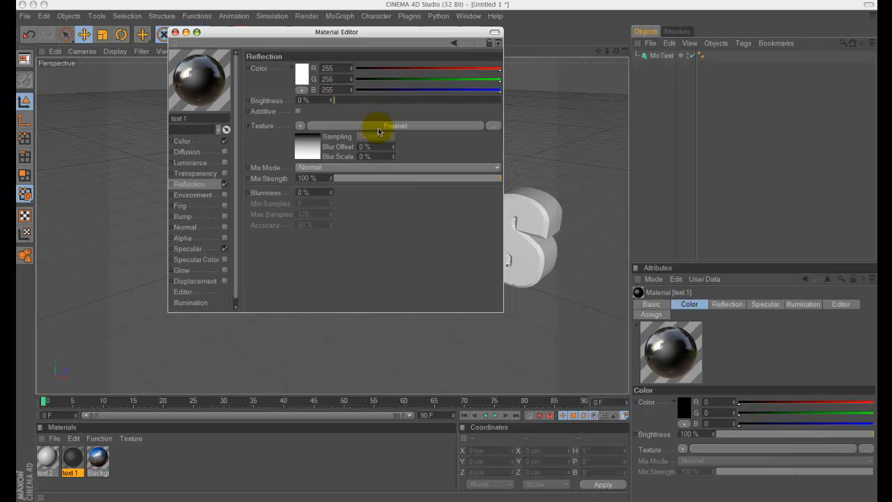
pyautogui.click(418, 180)
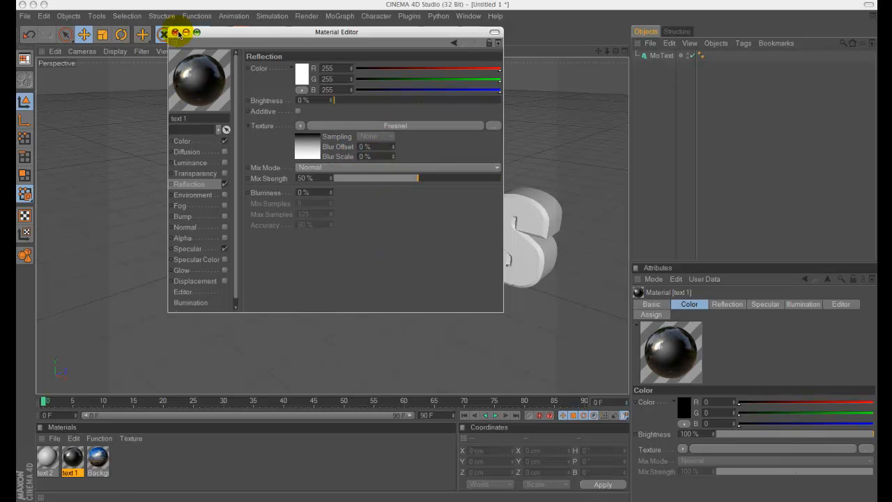
pyautogui.click(177, 33)
# - Set the text 2 material's color to bright cyan (RGB 0, 242, 255)
pyautogui.doubleClick(47, 458)
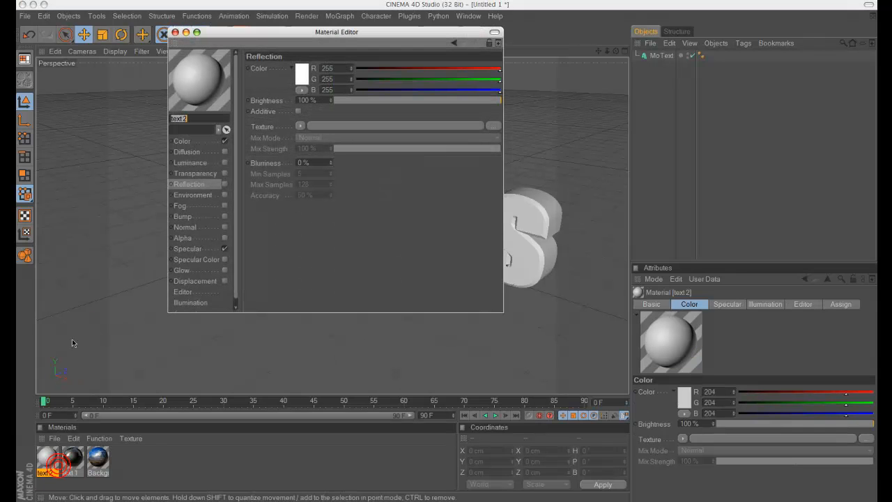
pyautogui.click(208, 141)
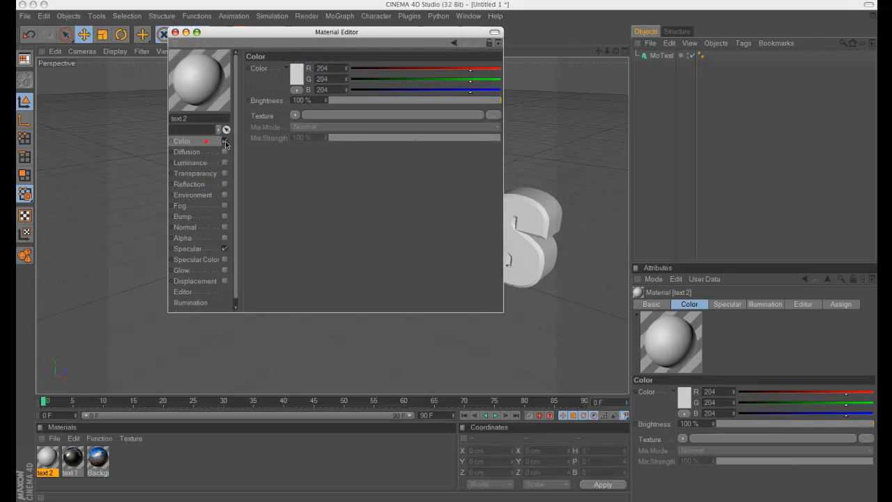
pyautogui.click(297, 73)
pyautogui.moveTo(314, 37); pyautogui.dragTo(325, 36)
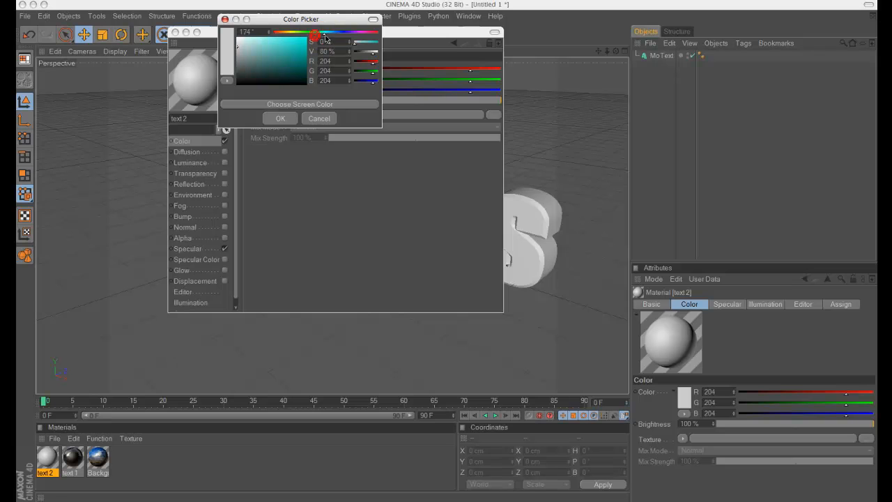
pyautogui.click(286, 50)
pyautogui.click(280, 118)
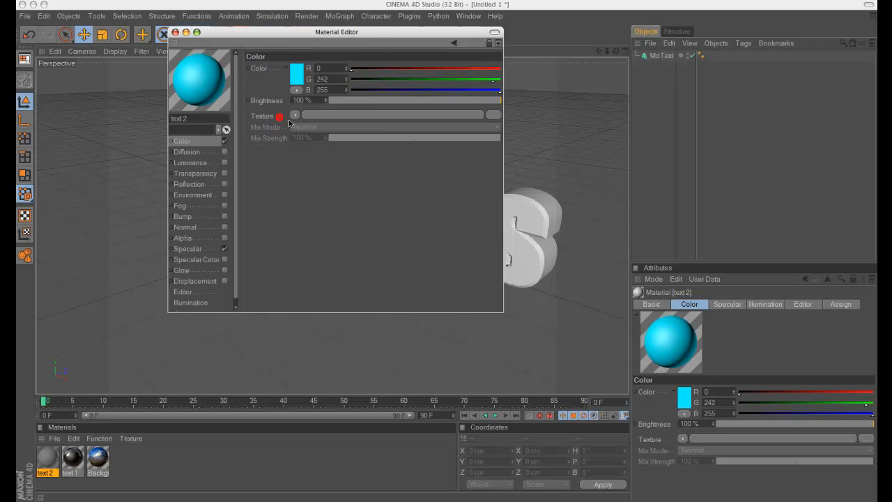
# - Add a Gradient texture to the text 2 material's color and set its first knot from black to bright cyan
pyautogui.click(295, 115)
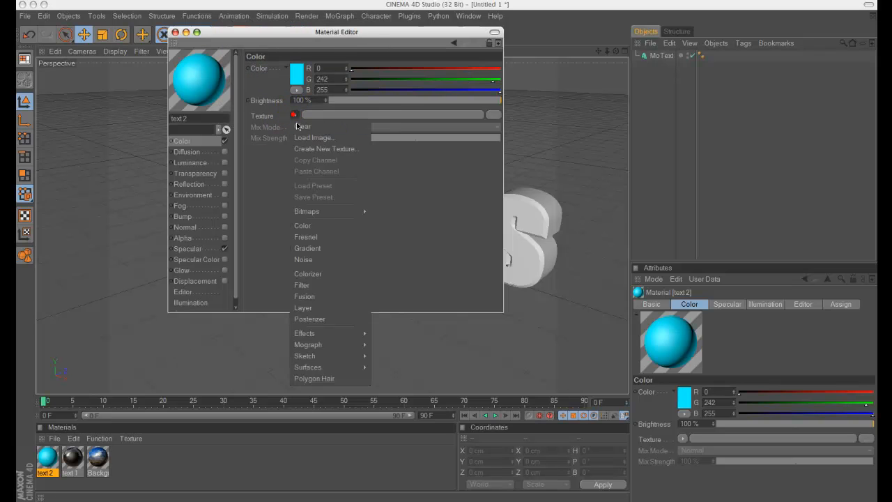
pyautogui.click(317, 248)
pyautogui.click(296, 143)
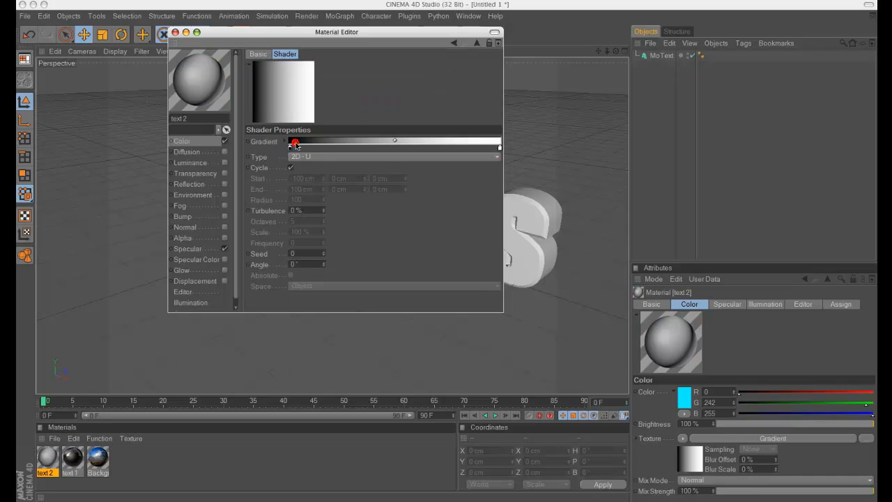
pyautogui.doubleClick(290, 149)
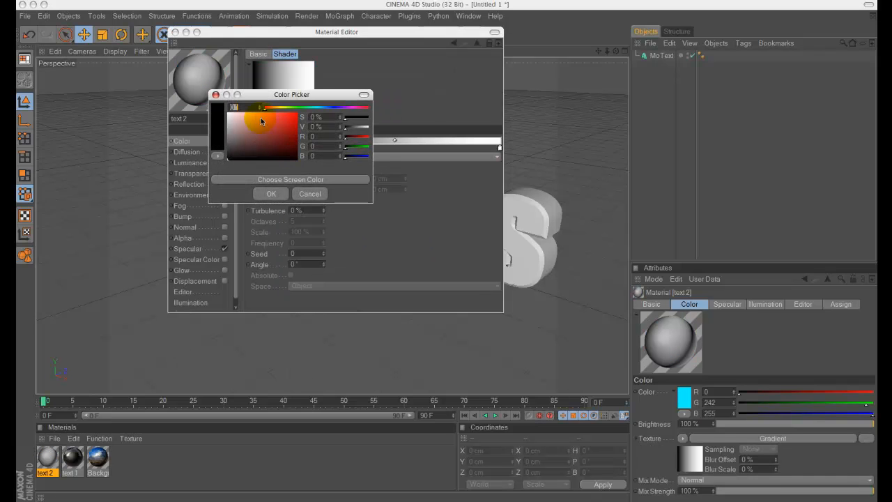
pyautogui.click(317, 107)
pyautogui.click(285, 120)
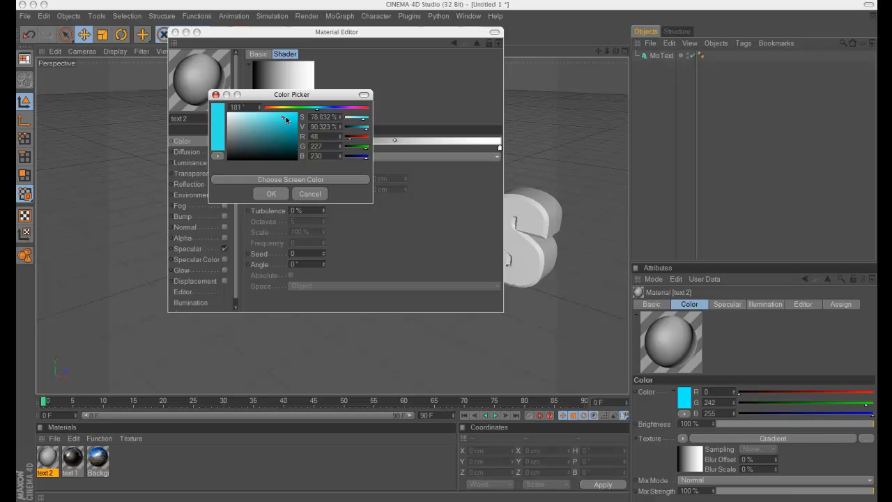
pyautogui.click(277, 193)
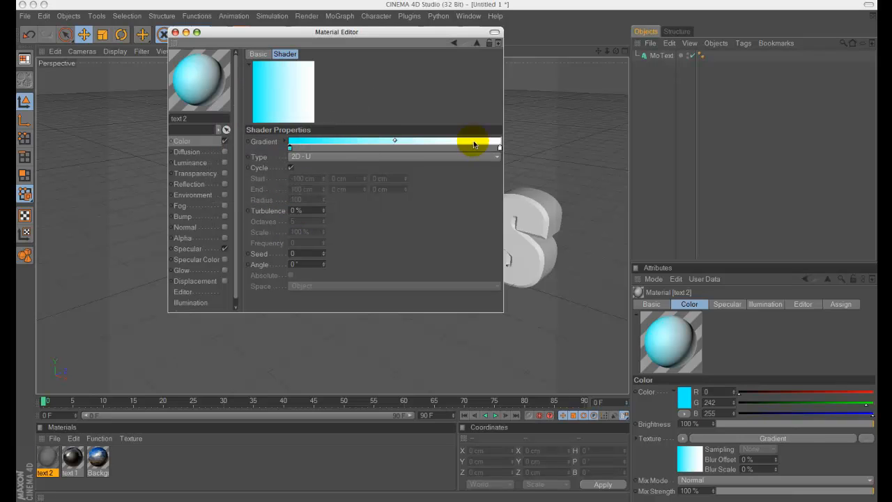
# - Set the white end knot of the text 2 material's color gradient to a darker blue
pyautogui.doubleClick(498, 146)
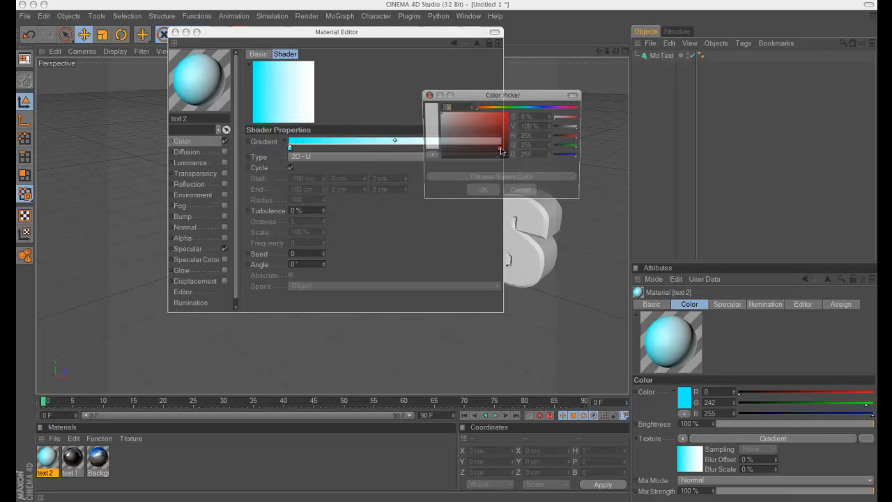
pyautogui.click(529, 107)
pyautogui.moveTo(537, 108); pyautogui.dragTo(533, 108)
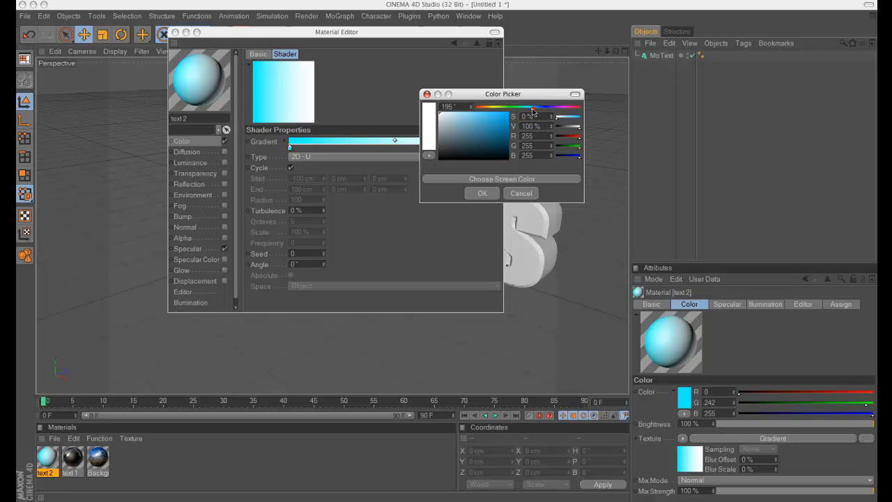
pyautogui.click(508, 125)
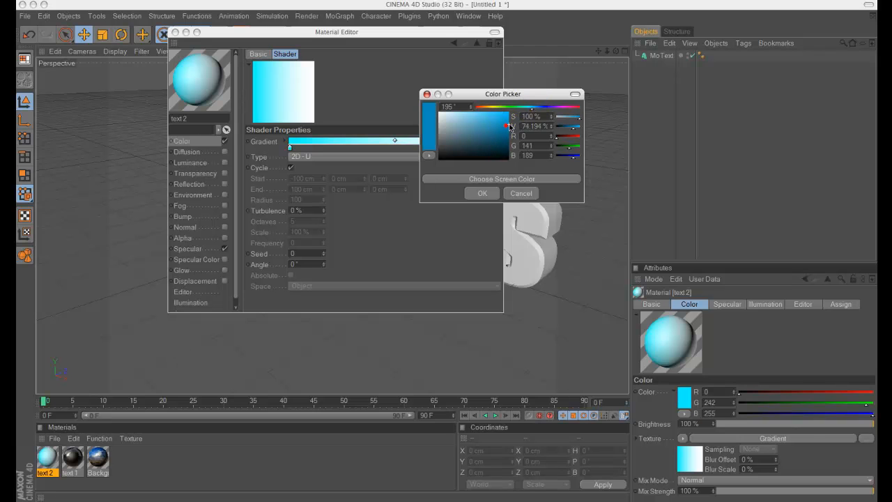
pyautogui.click(482, 193)
pyautogui.click(199, 63)
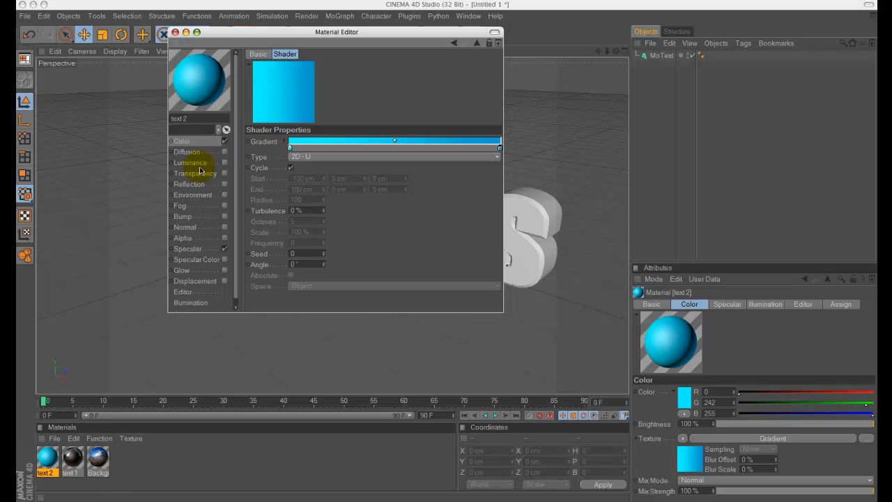
# - Enable reflection on the text 2 material with 0 % brightness, a Fresnel texture and 50 % mix strength, and close the material editor
pyautogui.click(224, 183)
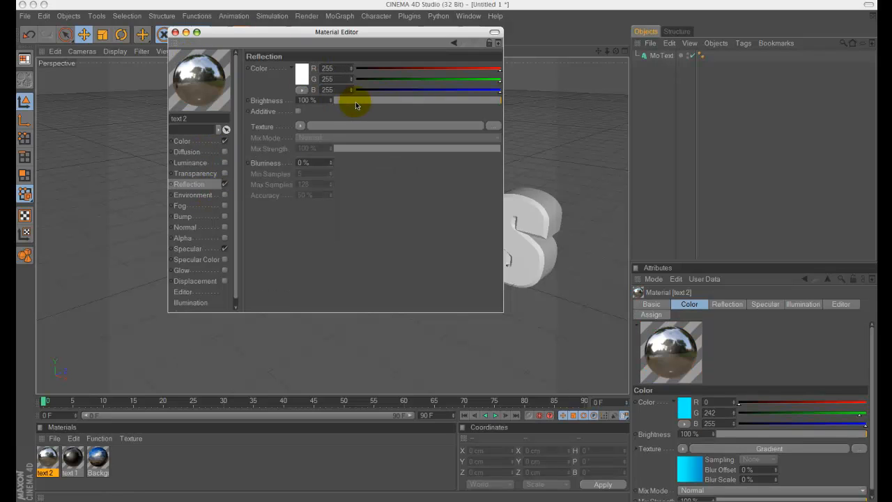
pyautogui.moveTo(348, 100); pyautogui.dragTo(334, 100)
pyautogui.click(299, 126)
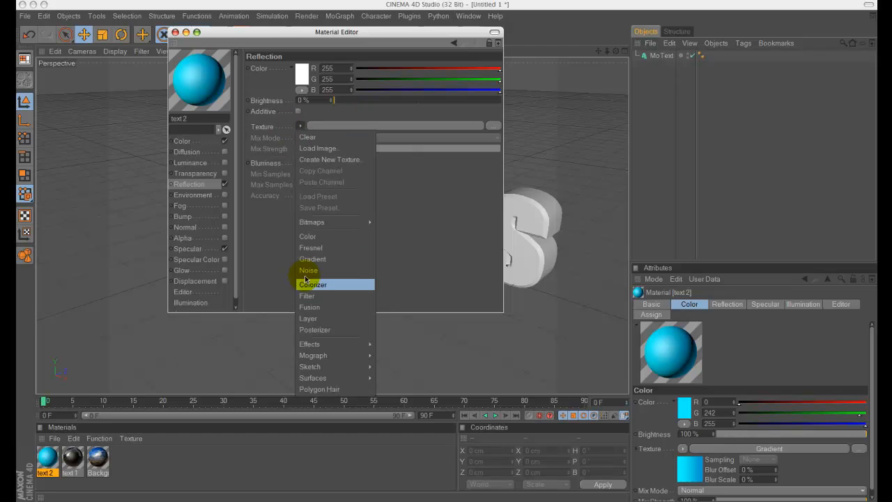
pyautogui.click(310, 248)
pyautogui.click(418, 178)
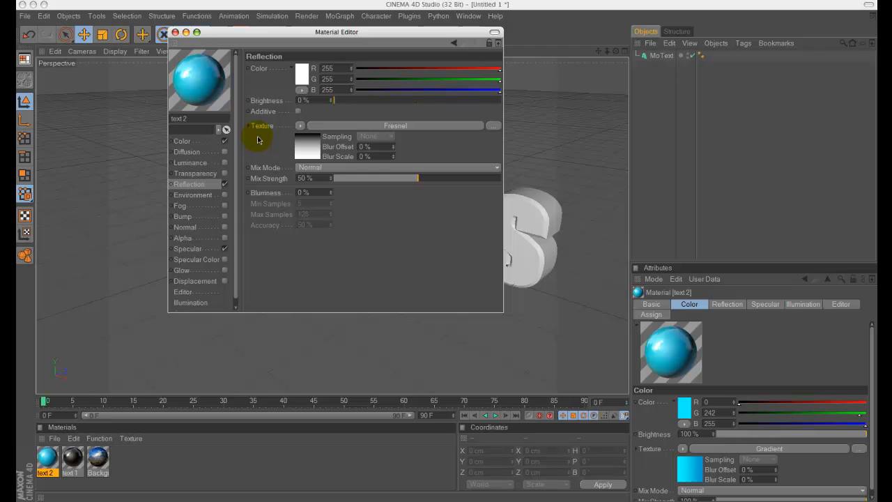
pyautogui.click(175, 32)
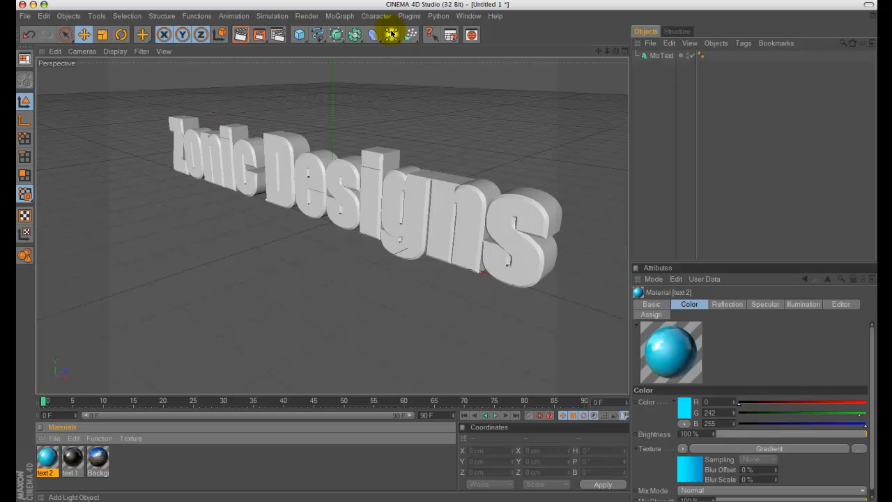
# - Add a Background object to the scene and apply the Background material to it
pyautogui.moveTo(391, 37); pyautogui.dragTo(507, 152)
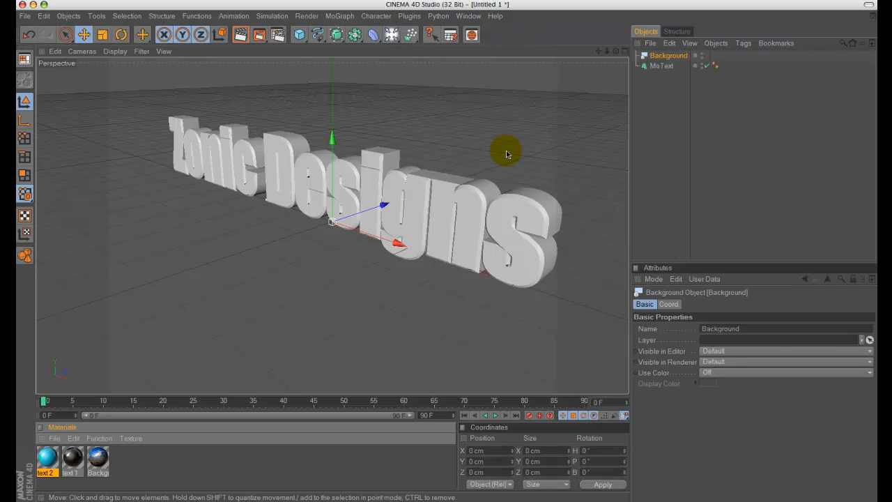
pyautogui.click(659, 121)
pyautogui.click(98, 462)
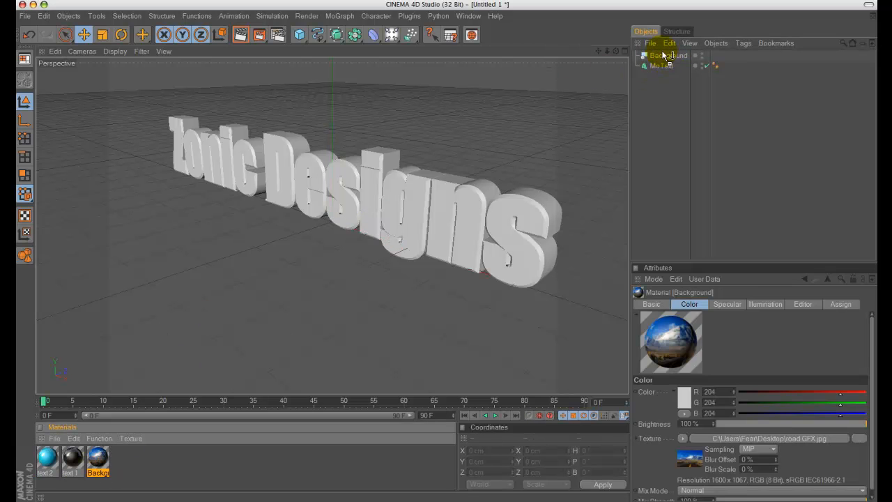
pyautogui.moveTo(663, 56); pyautogui.dragTo(662, 57)
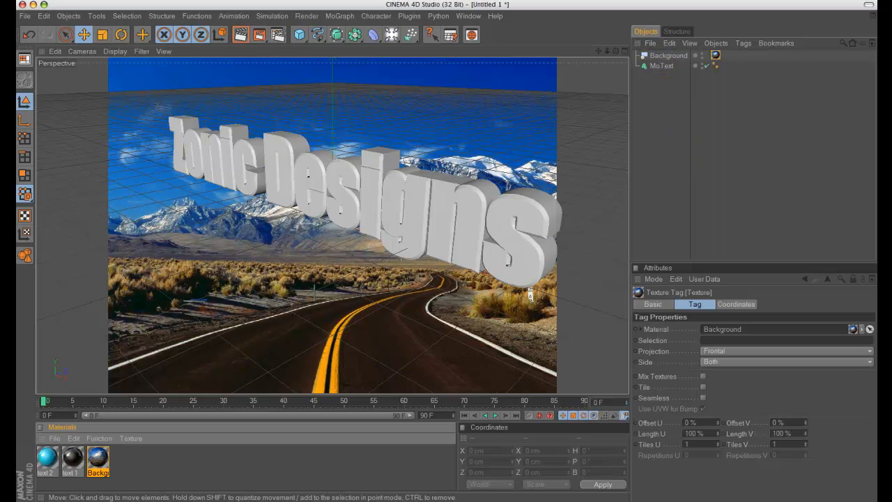
# - Rotate the MoText object in the perspective view and lower it onto the road in the foreground
pyautogui.click(661, 65)
pyautogui.click(120, 35)
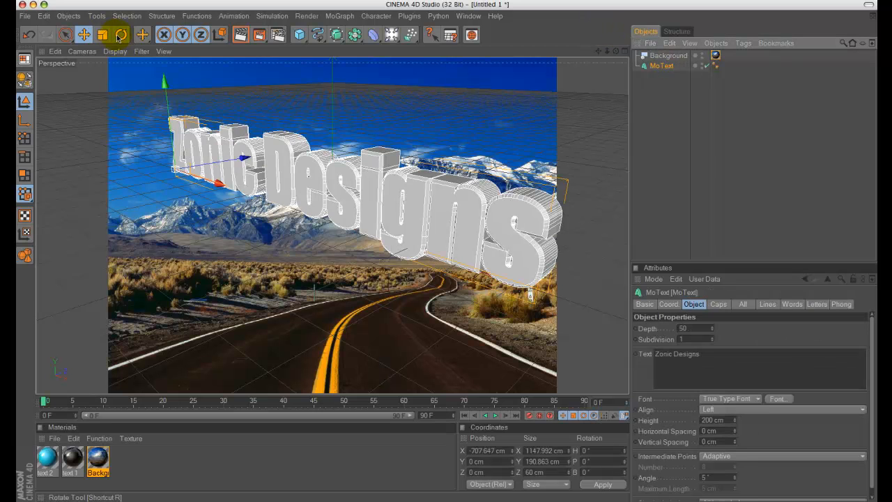
pyautogui.click(120, 35)
pyautogui.moveTo(139, 169); pyautogui.dragTo(170, 83)
pyautogui.moveTo(207, 132); pyautogui.dragTo(210, 135)
pyautogui.moveTo(195, 174); pyautogui.dragTo(208, 174)
pyautogui.moveTo(196, 127); pyautogui.dragTo(185, 287)
# - Rotate the MoText object on the road to about H -119.8°, P -166.8° and B -174.5°
pyautogui.click(90, 35)
pyautogui.click(120, 34)
pyautogui.moveTo(205, 382); pyautogui.dragTo(237, 345)
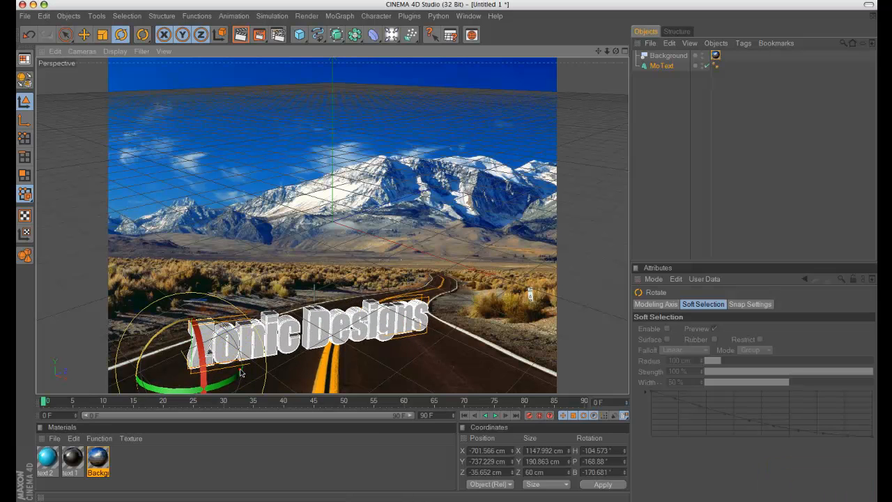
pyautogui.moveTo(237, 377); pyautogui.dragTo(170, 326)
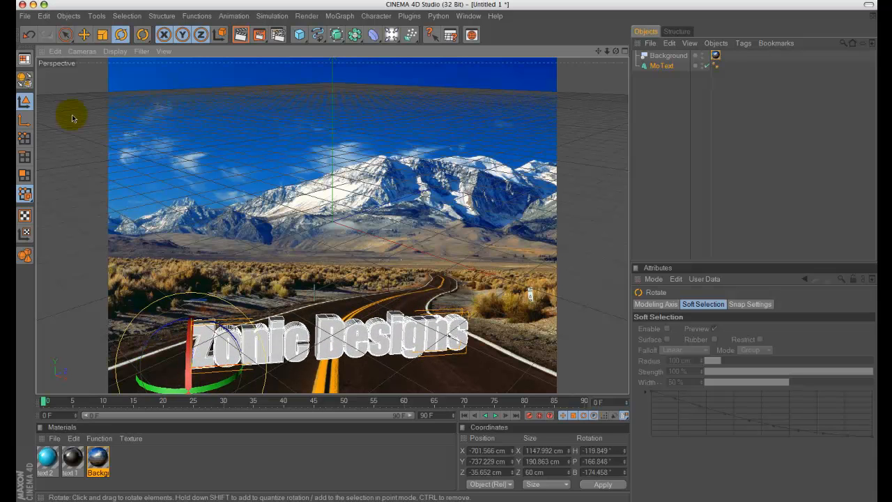
# - Move the MoText object slightly so the lettering sits across the road's center line, and deselect it
pyautogui.click(84, 34)
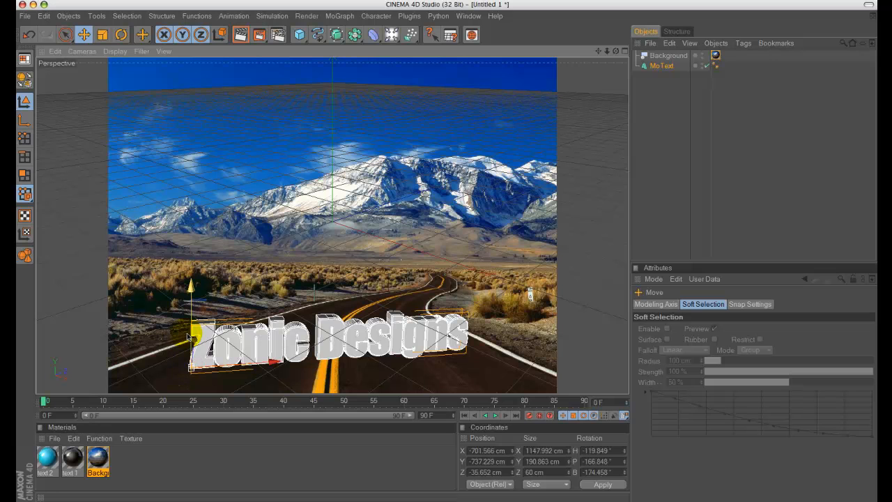
pyautogui.moveTo(195, 340)
pyautogui.mouseDown()
pyautogui.moveTo(209, 368)
pyautogui.moveTo(194, 336)
pyautogui.moveTo(200, 325)
pyautogui.moveTo(198, 338)
pyautogui.mouseUp()
pyautogui.click(351, 328)
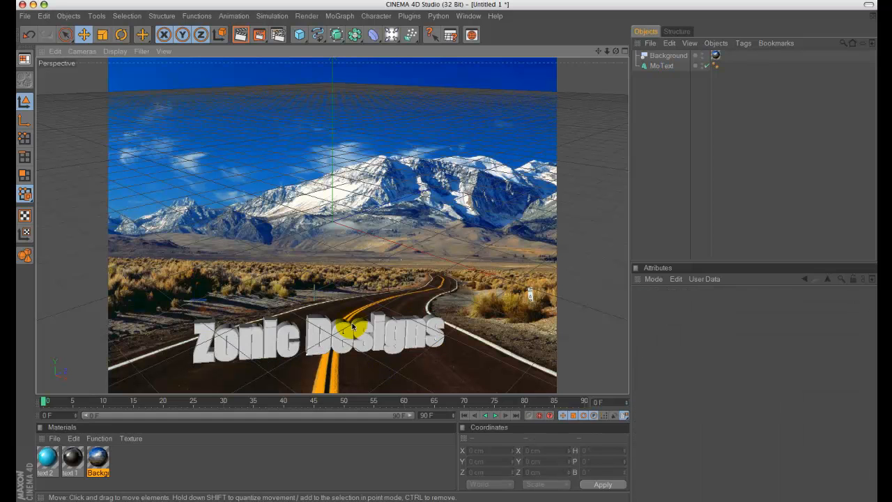
# - Apply the text 2 material to the Zonic Designs text
pyautogui.click(276, 471)
pyautogui.click(258, 463)
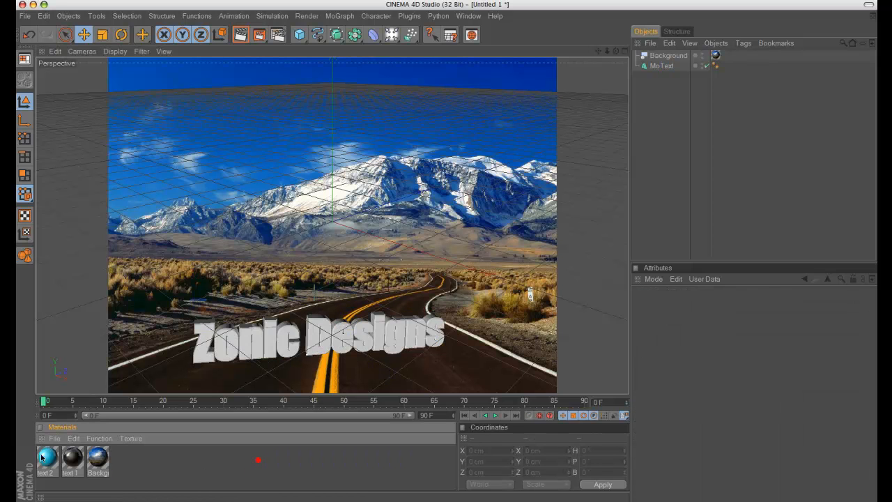
pyautogui.click(49, 460)
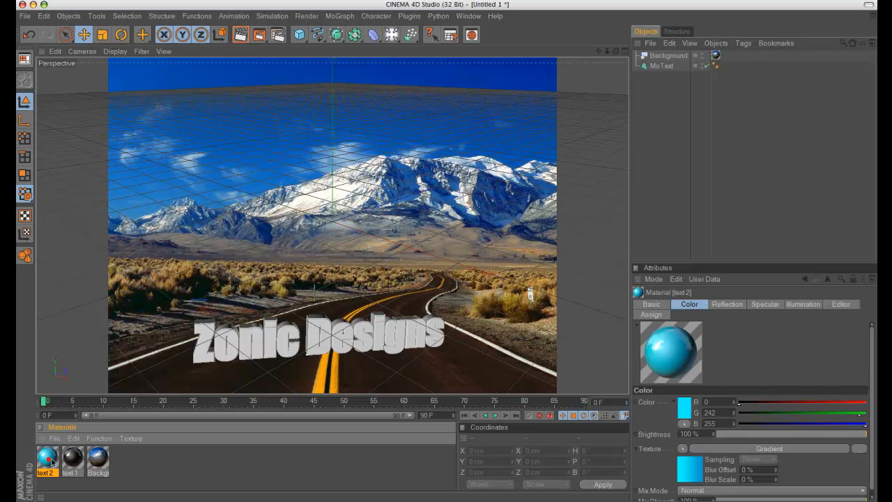
pyautogui.click(758, 388)
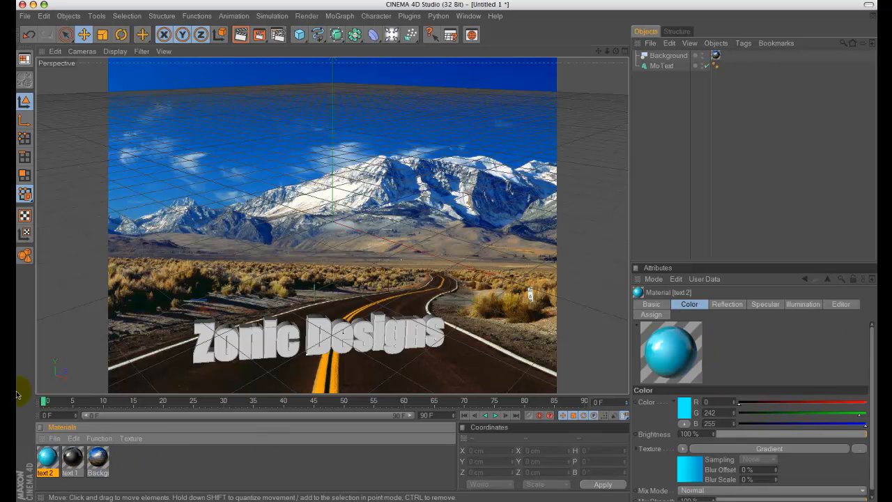
pyautogui.moveTo(48, 456); pyautogui.dragTo(208, 332)
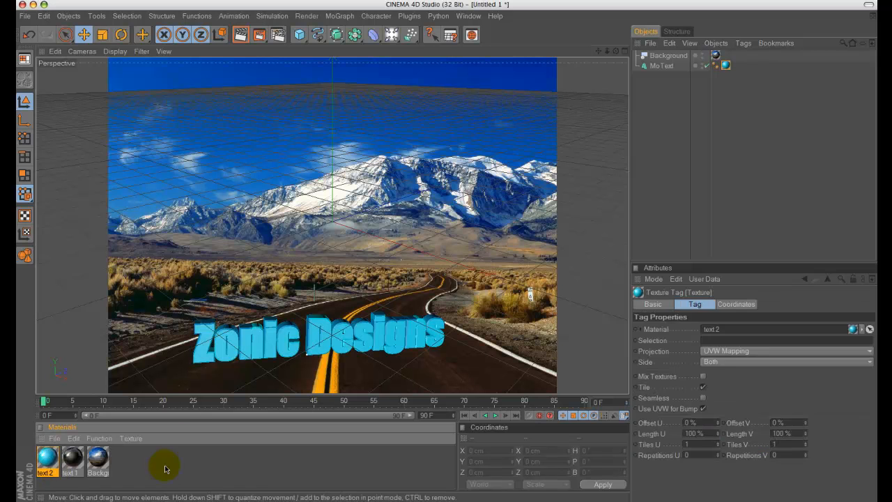
# - Apply the text 1 material to the Zonic Designs text as well and render the view as a preview
pyautogui.click(162, 481)
pyautogui.click(55, 455)
pyautogui.click(76, 459)
pyautogui.moveTo(77, 459); pyautogui.dragTo(204, 334)
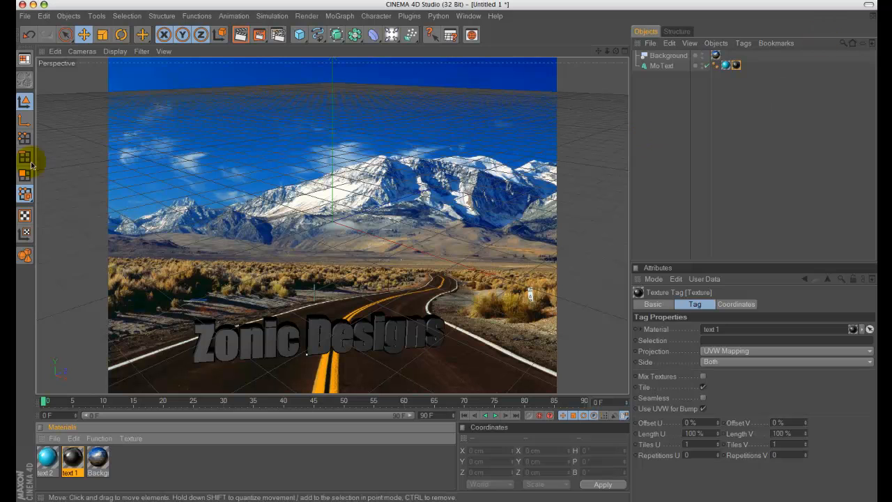
pyautogui.click(240, 34)
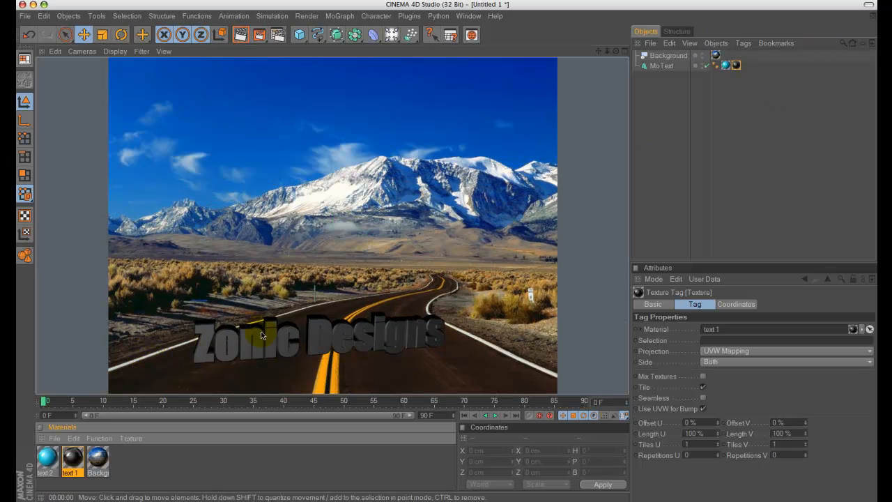
pyautogui.click(143, 462)
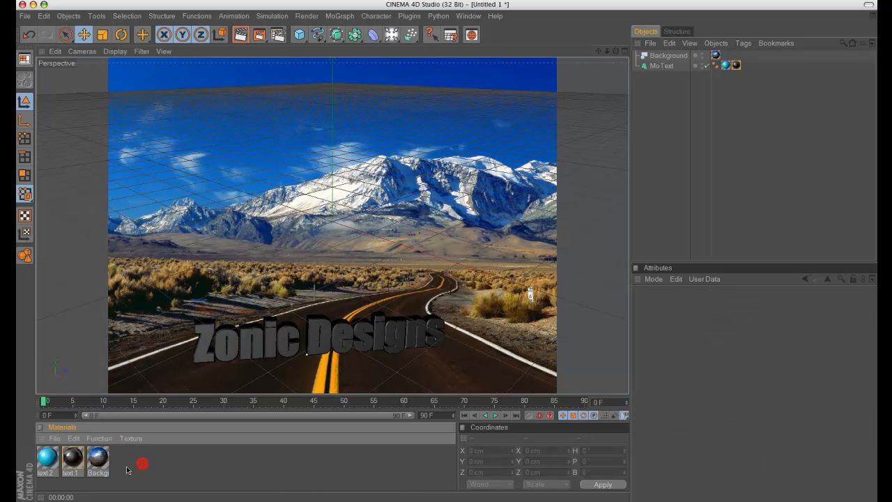
# - Examine the text 1 material's basic, color, reflection, specular, illumination, editor and assignment settings
pyautogui.click(73, 460)
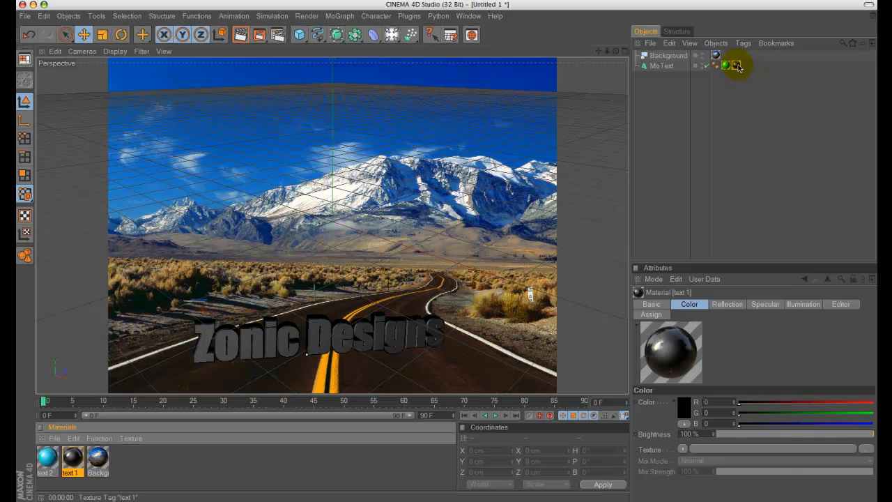
pyautogui.click(650, 305)
pyautogui.click(727, 304)
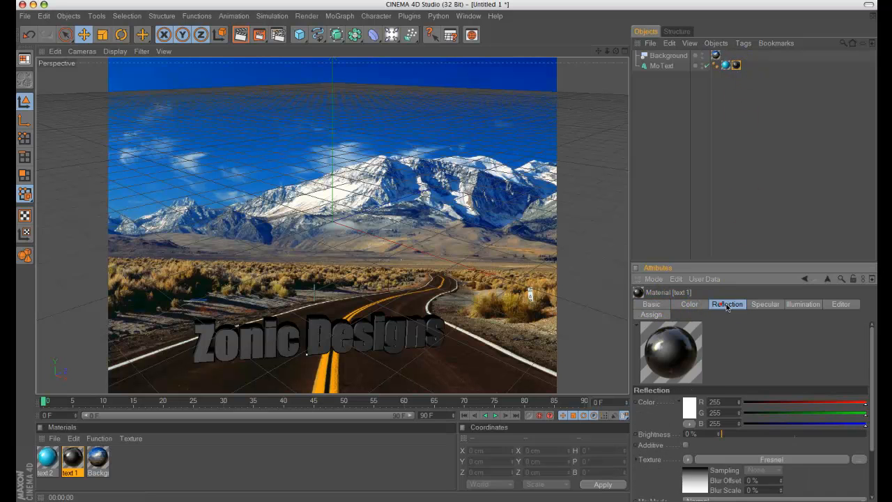
pyautogui.click(766, 305)
pyautogui.click(802, 304)
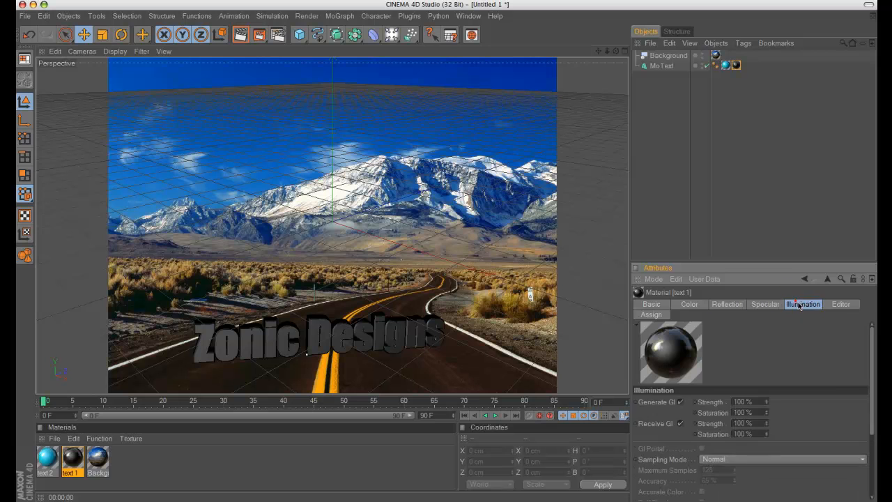
pyautogui.click(843, 304)
pyautogui.click(652, 314)
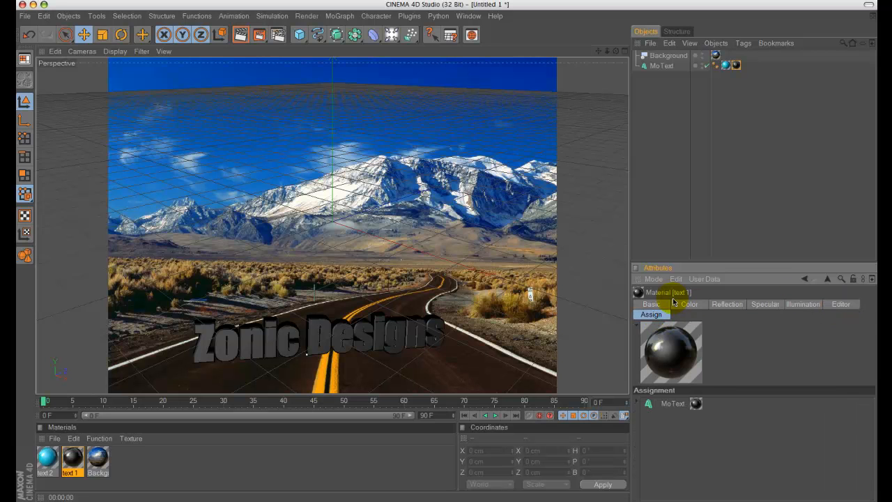
pyautogui.click(655, 305)
pyautogui.click(686, 304)
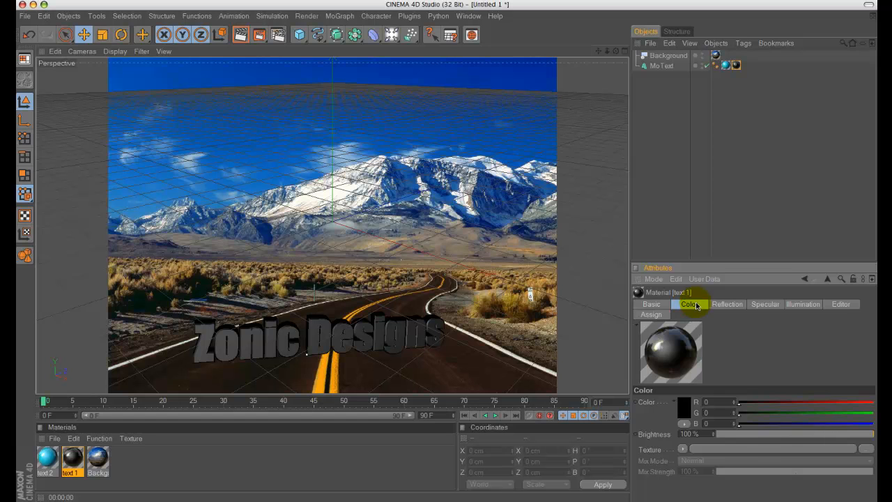
pyautogui.click(721, 304)
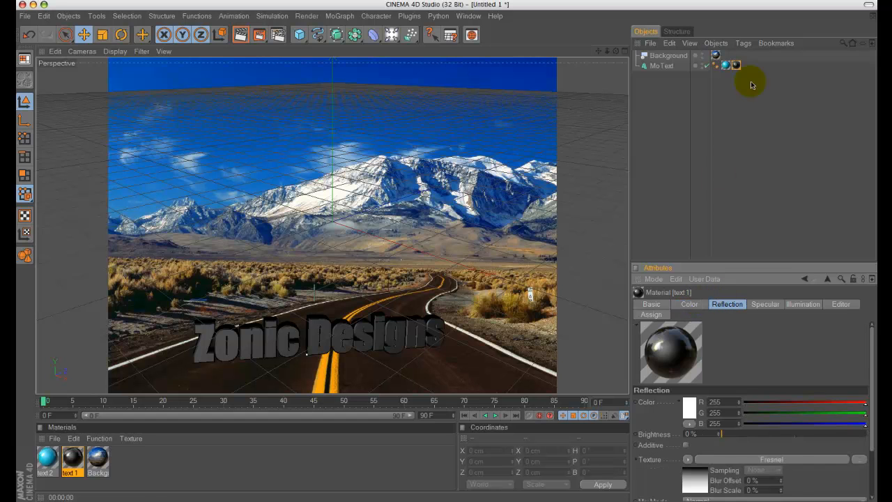
# - Restrict the text 1 texture on the lettering to selection C1, render the view as a preview, and clear the selections
pyautogui.click(737, 66)
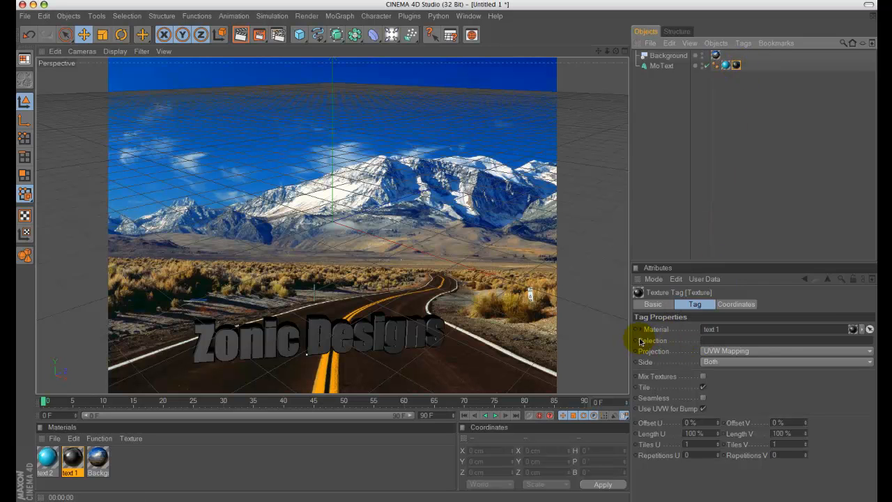
pyautogui.click(722, 341)
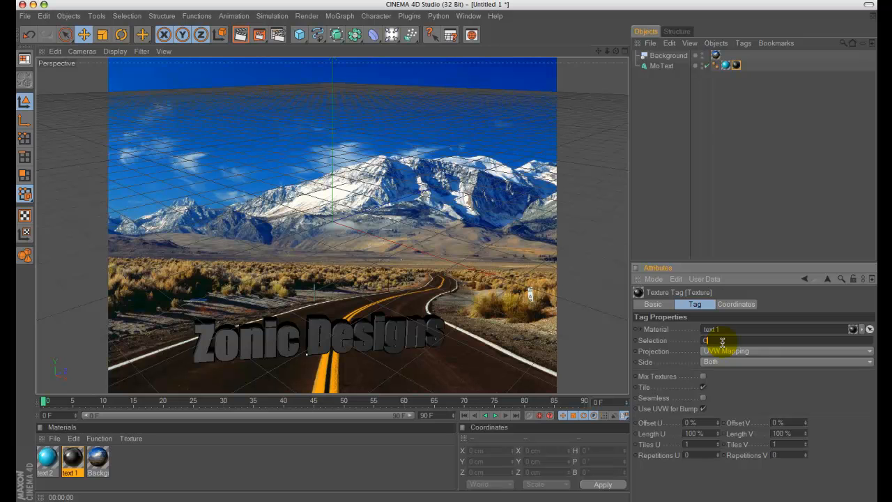
pyautogui.write('C1')
pyautogui.click(738, 377)
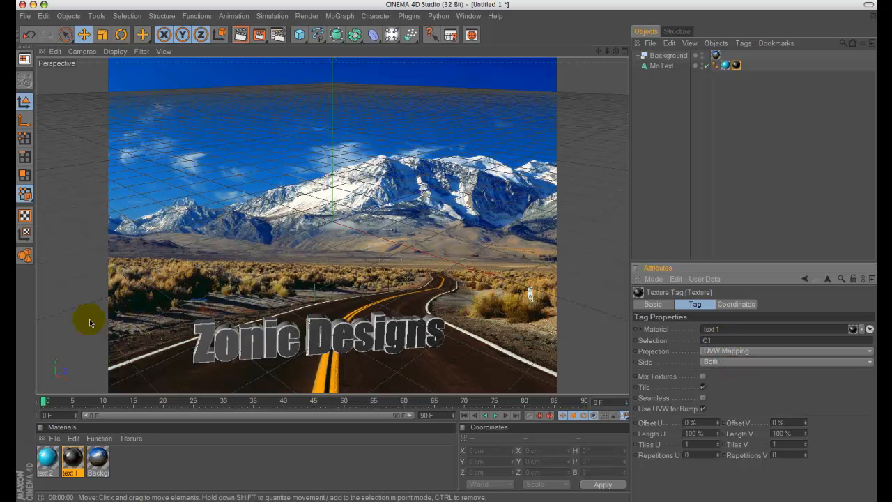
pyautogui.click(241, 34)
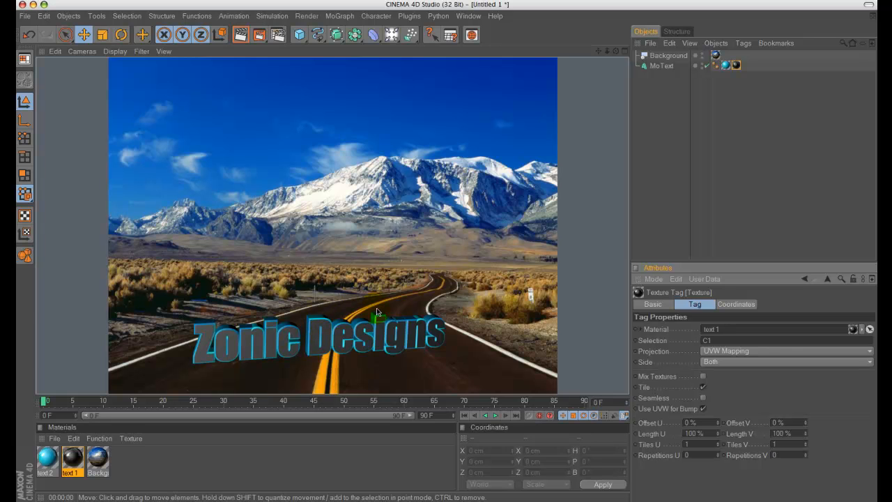
pyautogui.click(731, 196)
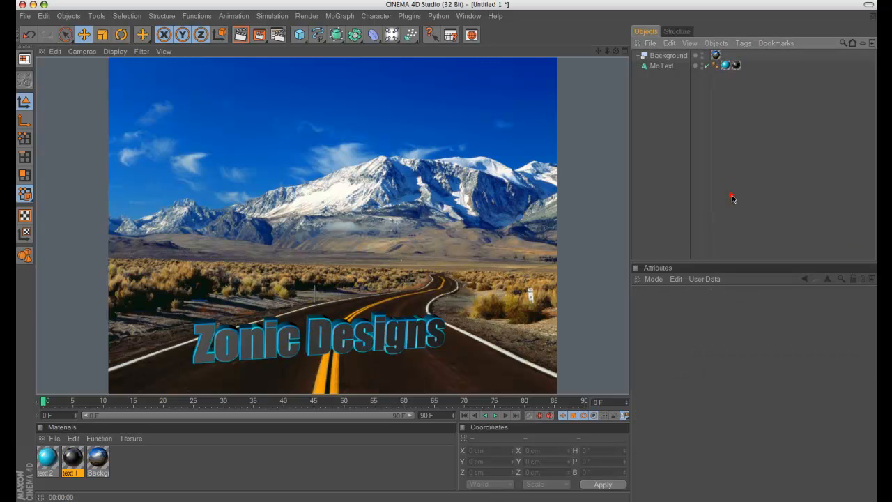
pyautogui.click(206, 339)
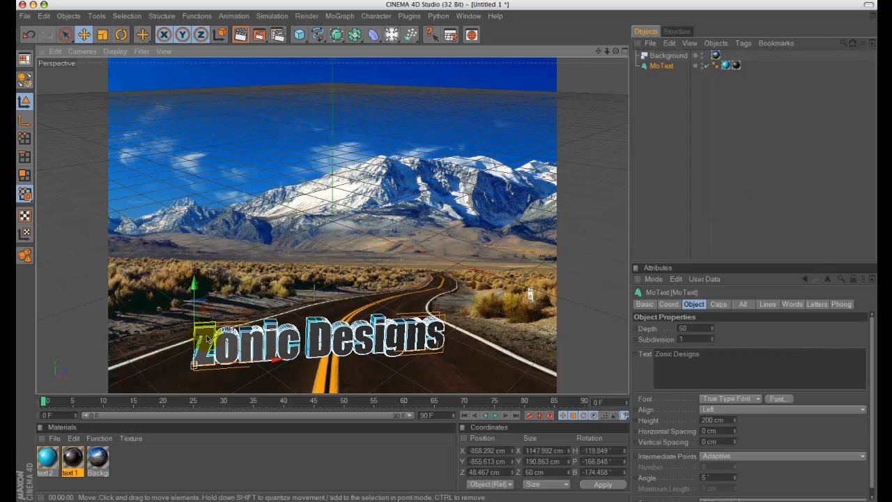
pyautogui.click(715, 179)
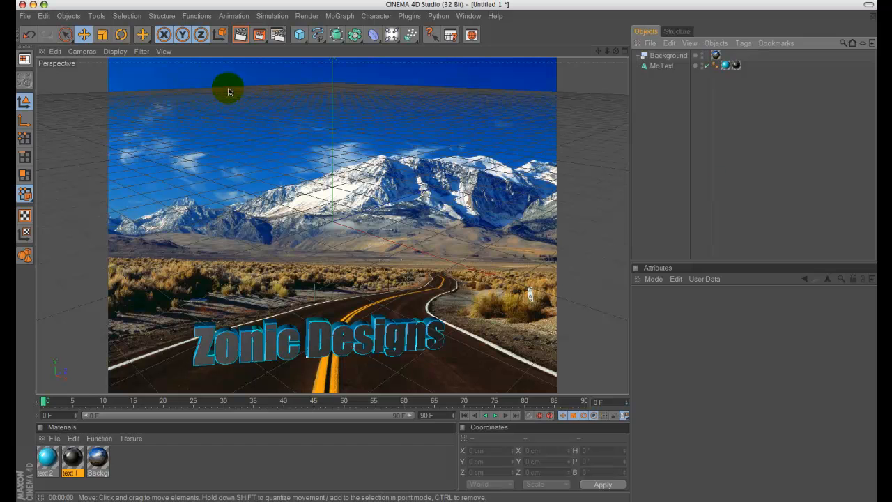
pyautogui.click(184, 448)
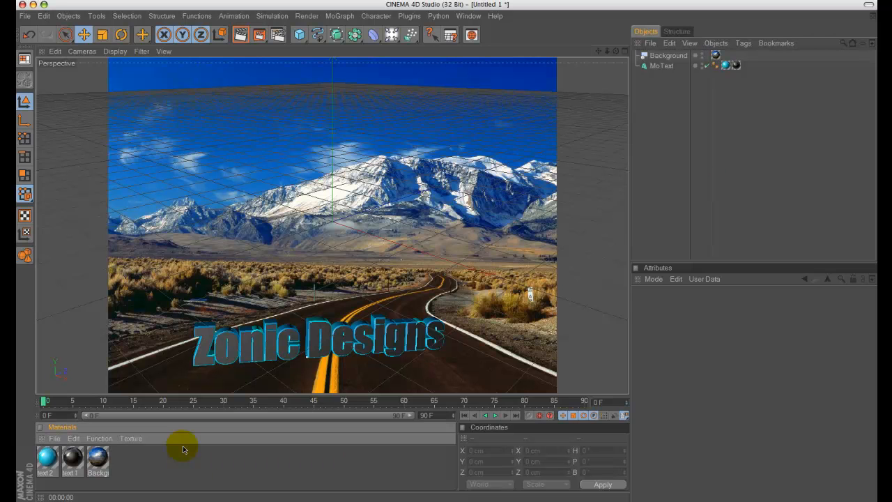
# - Add an omni light, place it at about X 125, Y 80, Z -441 cm beside the lettering, and render a preview
pyautogui.click(392, 36)
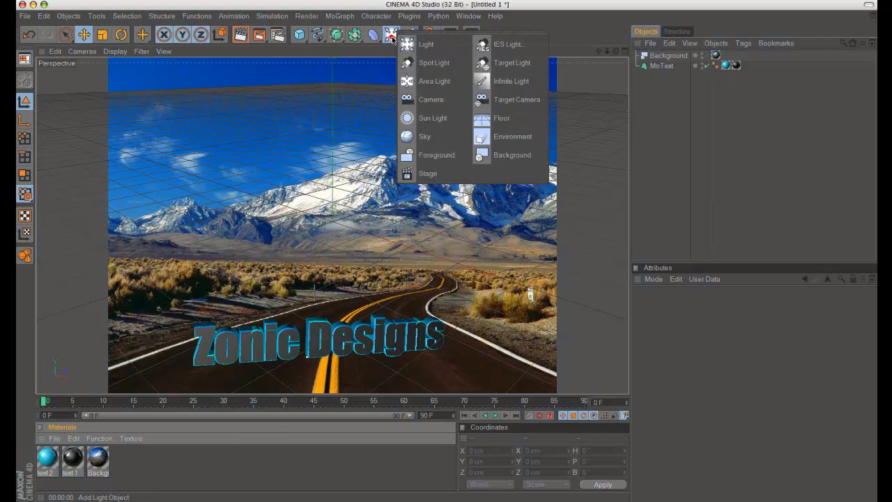
pyautogui.click(424, 43)
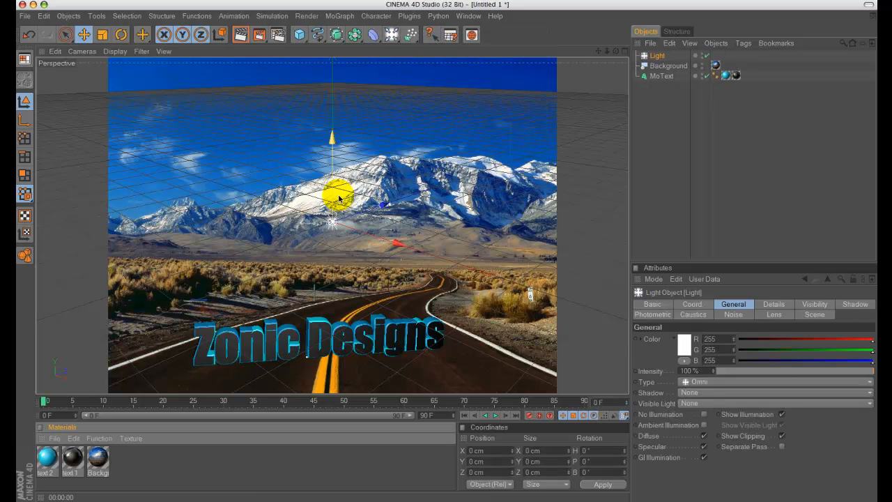
pyautogui.moveTo(358, 216); pyautogui.dragTo(276, 241)
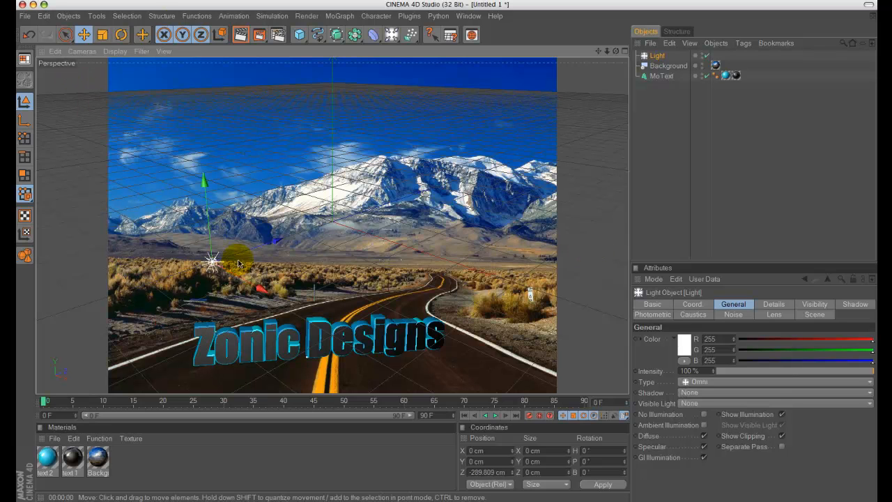
pyautogui.moveTo(215, 244); pyautogui.dragTo(446, 251)
pyautogui.moveTo(161, 250); pyautogui.dragTo(166, 241)
pyautogui.moveTo(221, 224); pyautogui.dragTo(196, 232)
pyautogui.moveTo(156, 272); pyautogui.dragTo(192, 297)
pyautogui.click(240, 34)
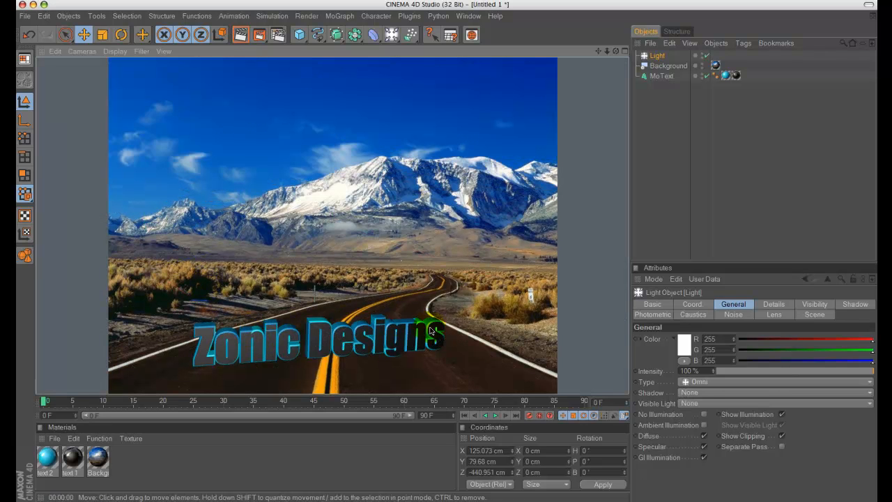
pyautogui.click(359, 326)
# - Duplicate the light, move the copy along its Z axis to about 139 cm, and render a preview
pyautogui.click(653, 56)
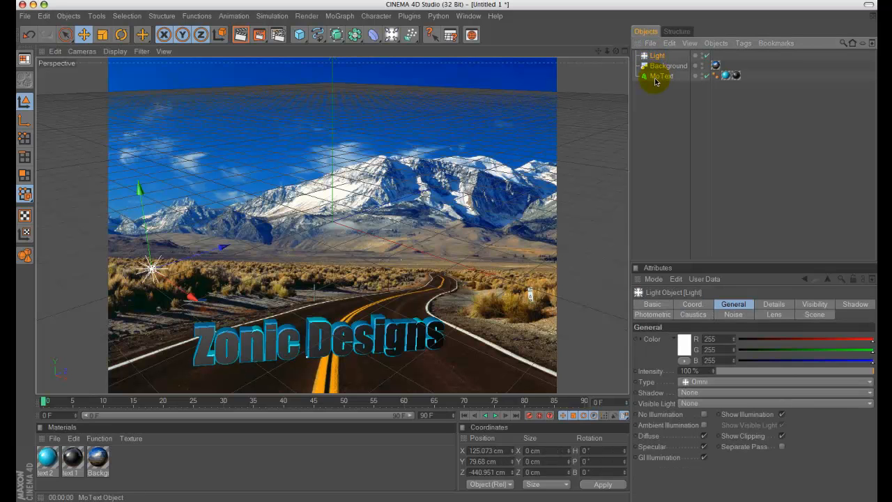
pyautogui.press('super+v')
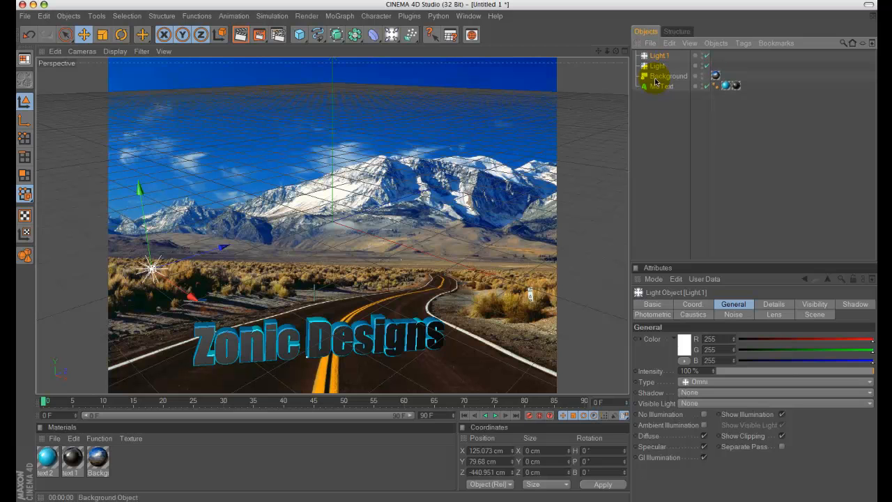
pyautogui.click(666, 144)
pyautogui.click(665, 56)
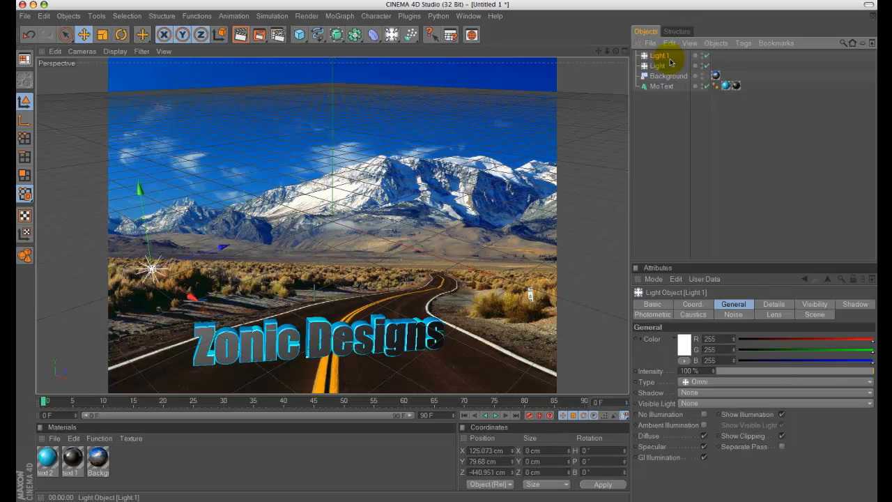
pyautogui.moveTo(185, 291); pyautogui.dragTo(453, 202)
pyautogui.moveTo(460, 171); pyautogui.dragTo(462, 171)
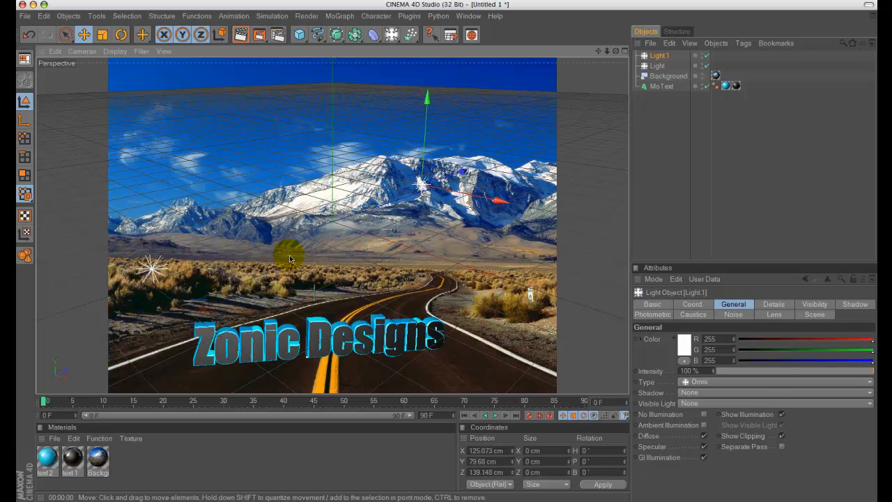
pyautogui.click(243, 39)
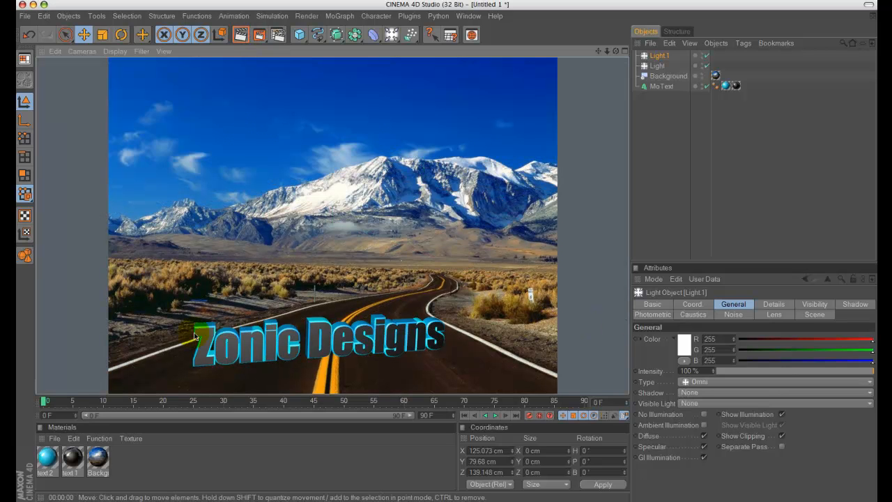
pyautogui.click(730, 123)
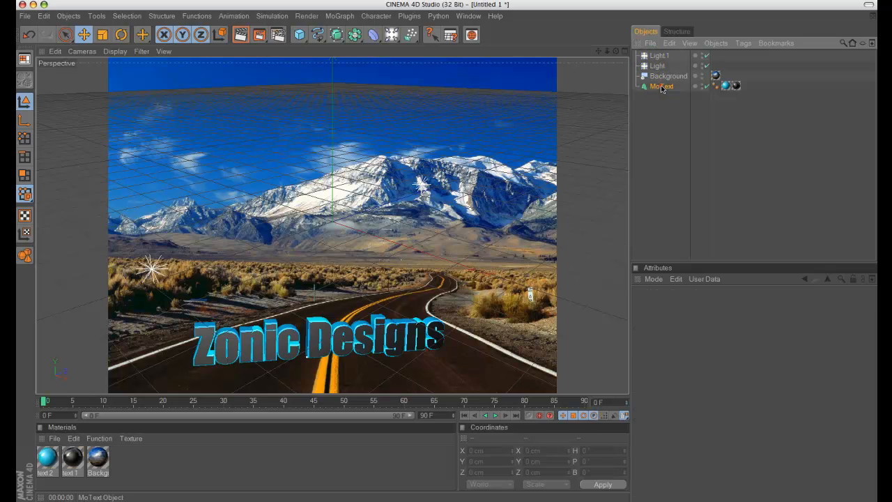
# - Rename the MoText object as Zonic
pyautogui.doubleClick(662, 87)
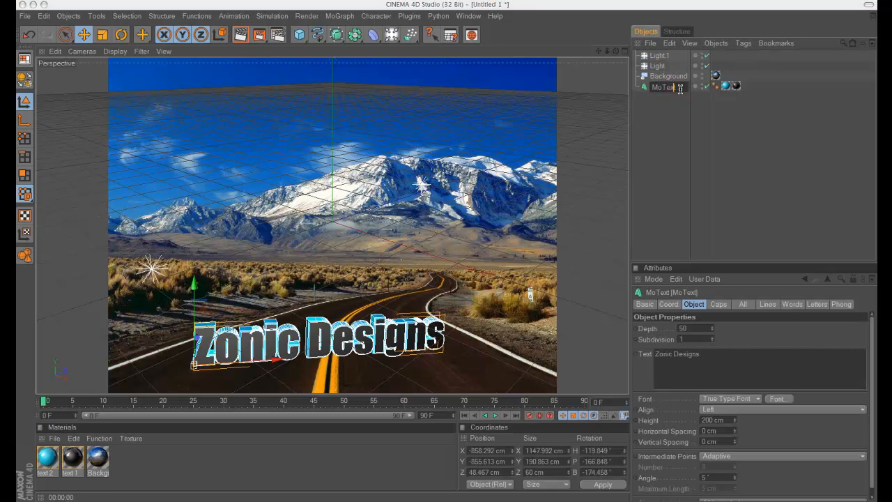
pyautogui.moveTo(680, 88); pyautogui.dragTo(626, 86)
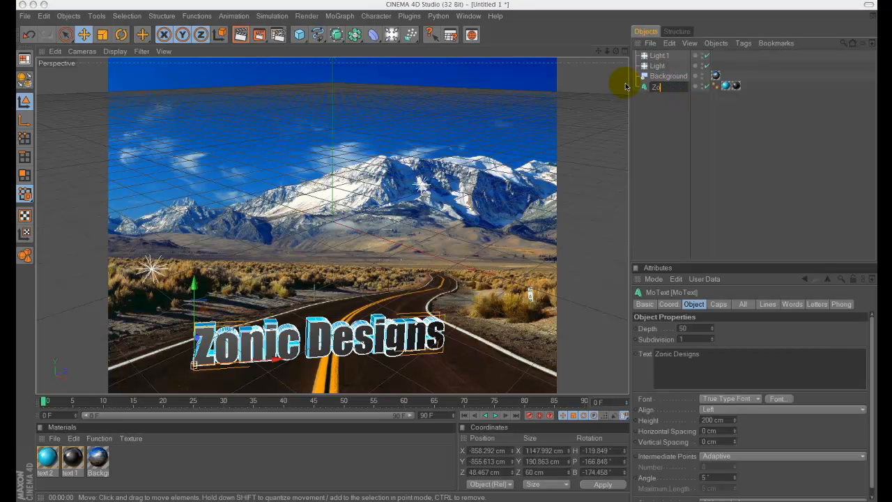
pyautogui.write('Zonic')
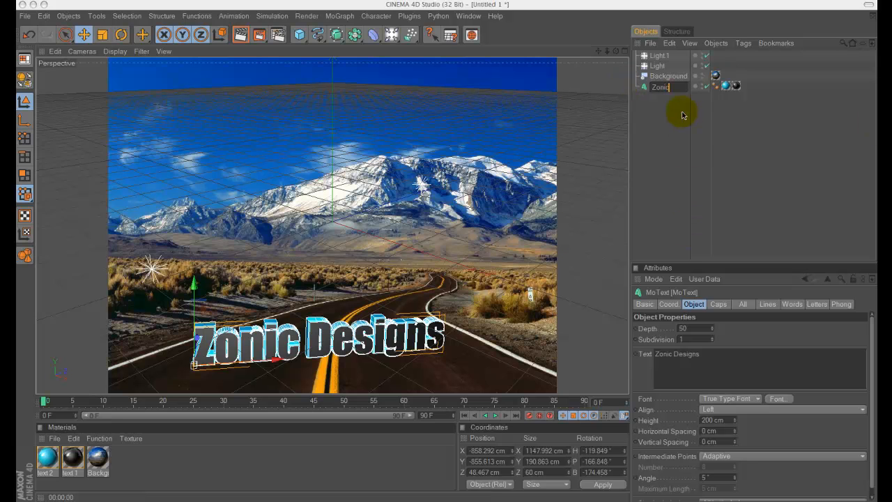
pyautogui.click(681, 112)
pyautogui.click(662, 66)
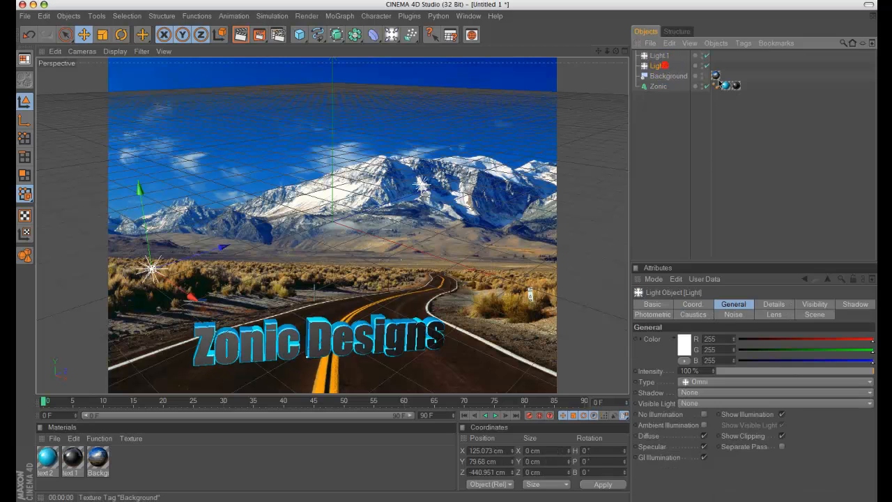
pyautogui.click(671, 58)
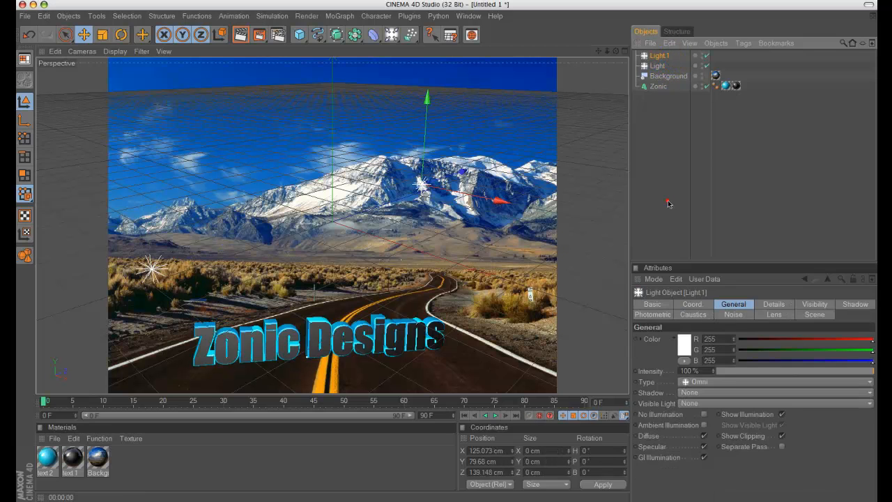
pyautogui.click(671, 203)
pyautogui.click(658, 75)
pyautogui.click(684, 152)
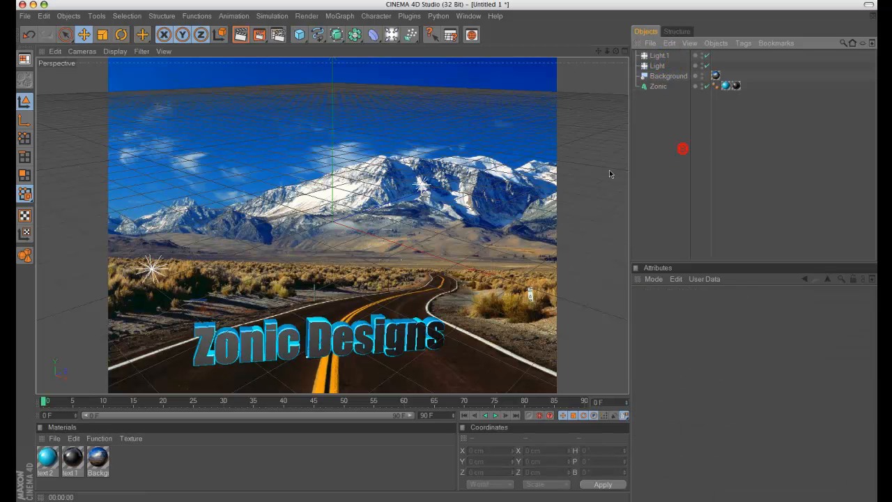
# - Set the render output to the 1680 x 1080 screen preset and close the render settings
pyautogui.click(278, 35)
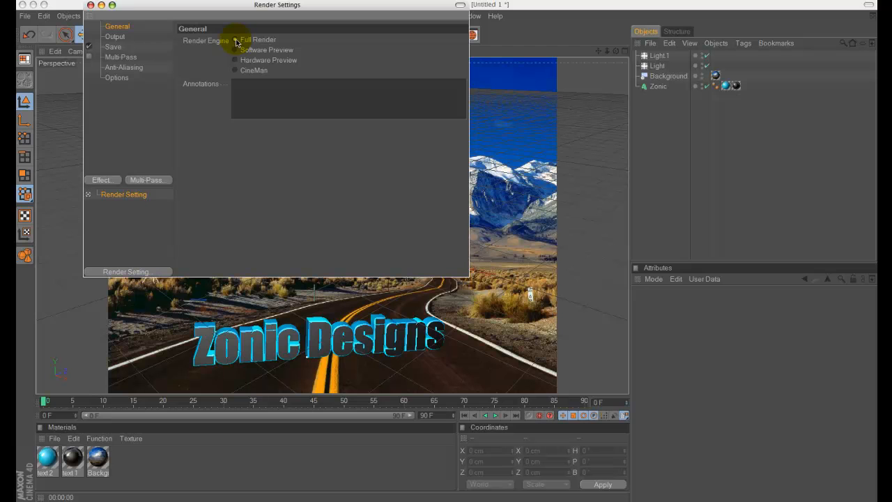
pyautogui.click(115, 36)
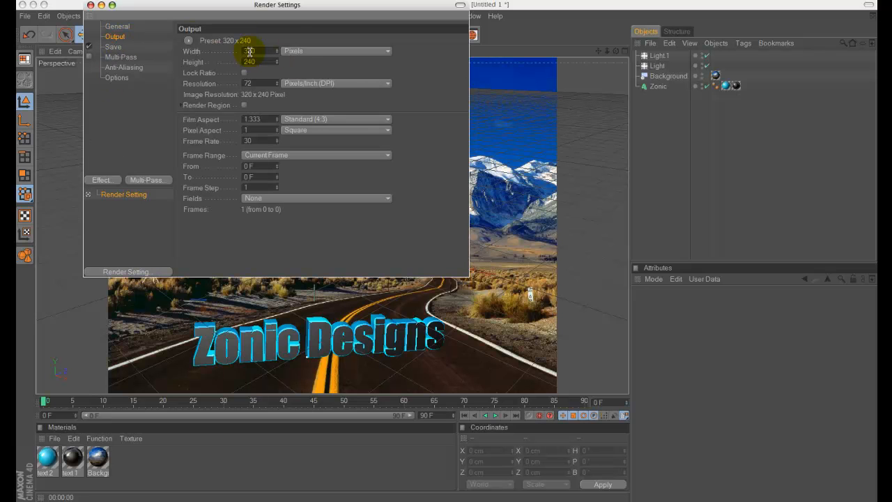
pyautogui.click(190, 41)
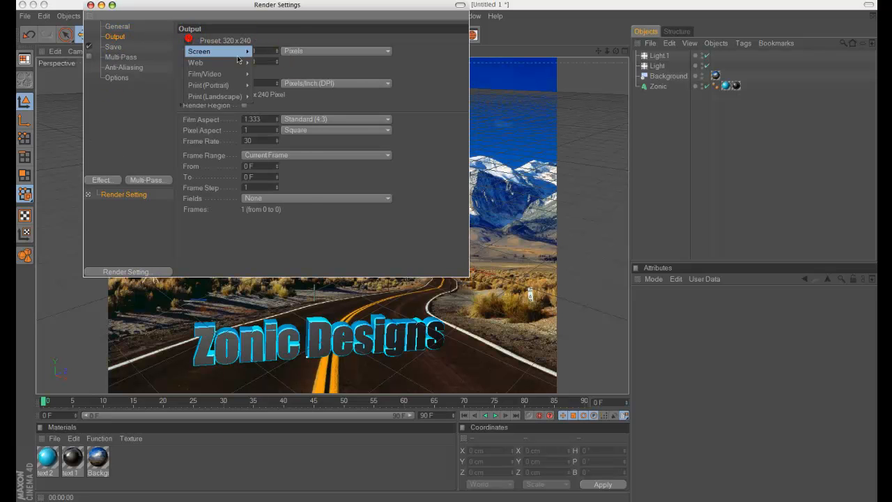
pyautogui.moveTo(202, 51)
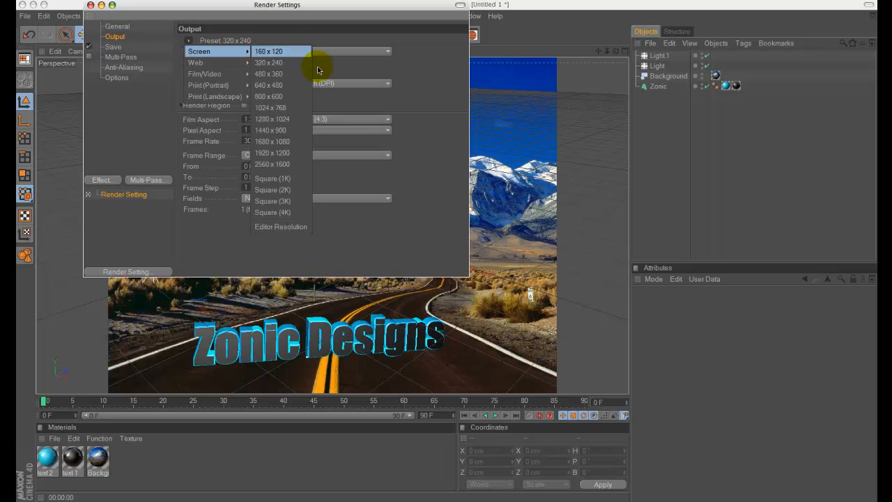
pyautogui.click(283, 143)
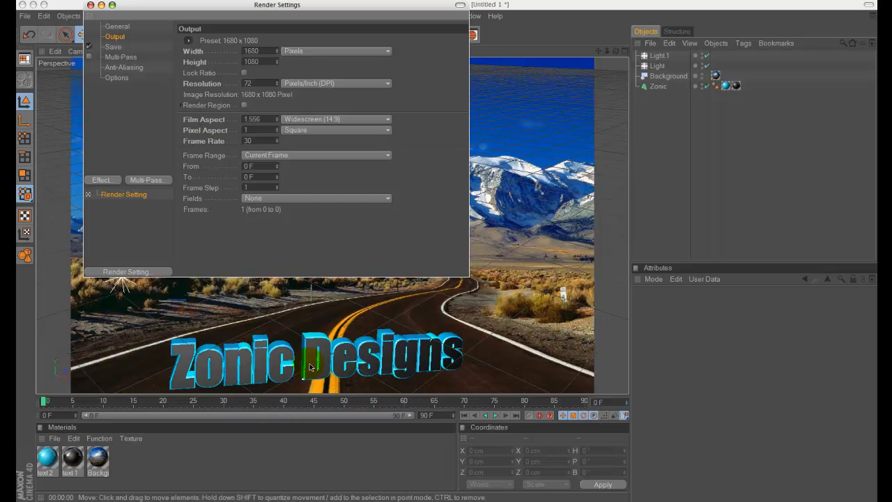
pyautogui.click(91, 6)
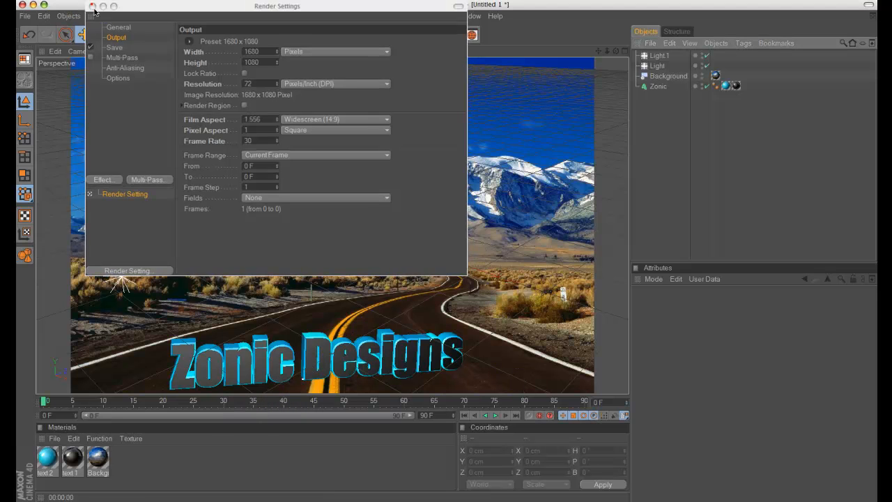
# - Zoom the perspective view out so the lettering appears smaller on the road, and render a preview
pyautogui.scroll(-5, 208, 187)
pyautogui.scroll(-2, 210, 184)
pyautogui.scroll(-6, 207, 142)
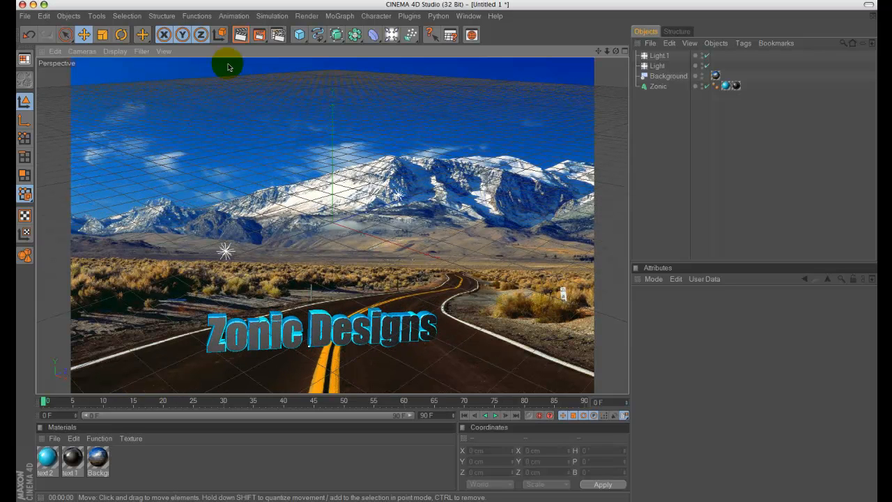
pyautogui.click(240, 35)
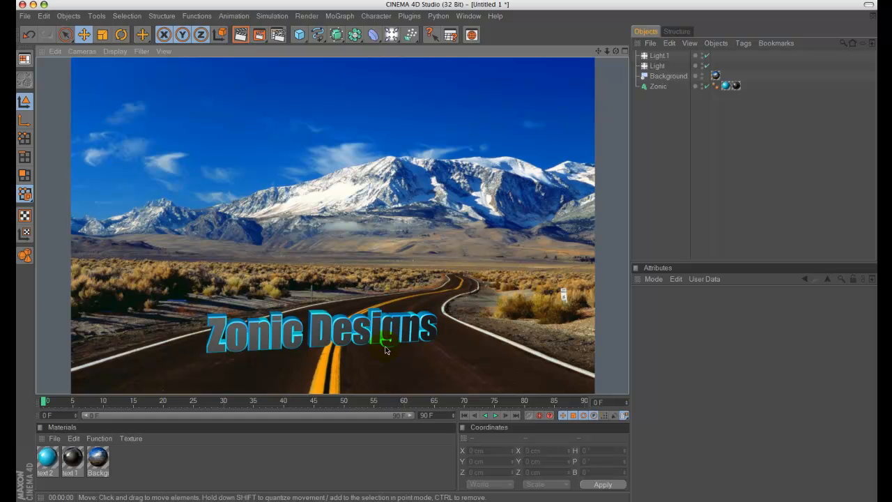
pyautogui.click(738, 191)
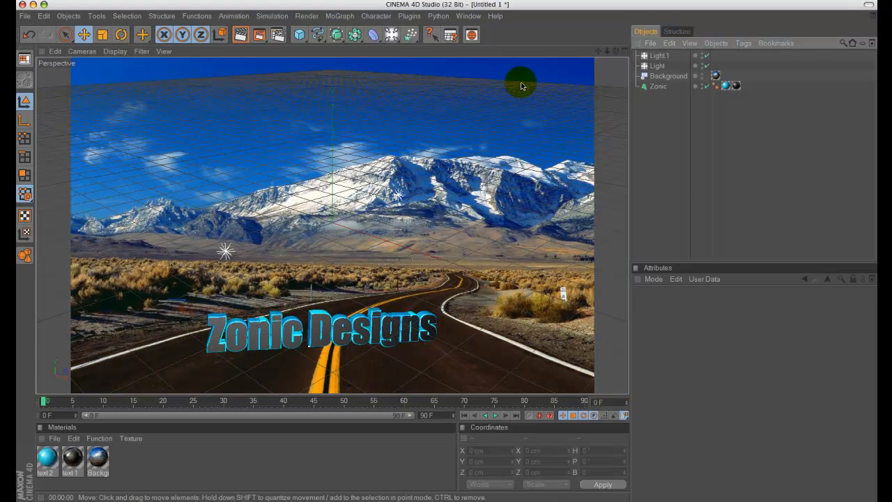
# - Set the render to save as a PNG file named Zonic on the Desktop
pyautogui.click(277, 35)
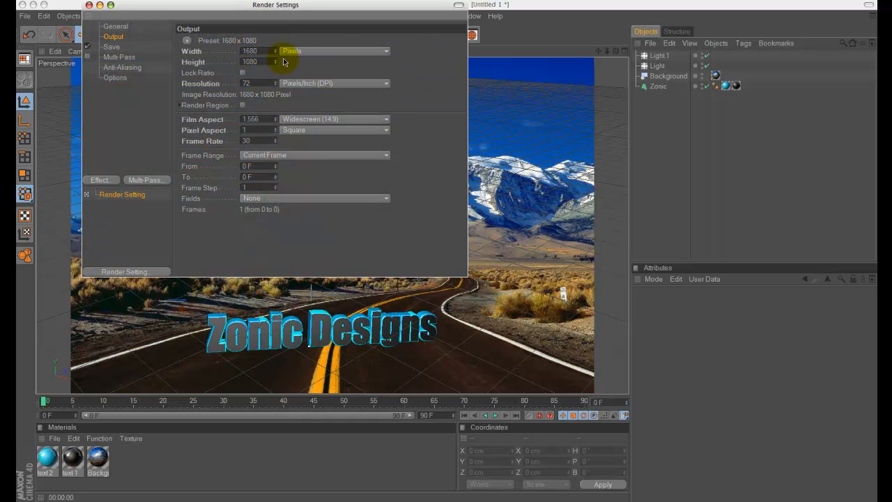
pyautogui.click(110, 47)
pyautogui.click(453, 62)
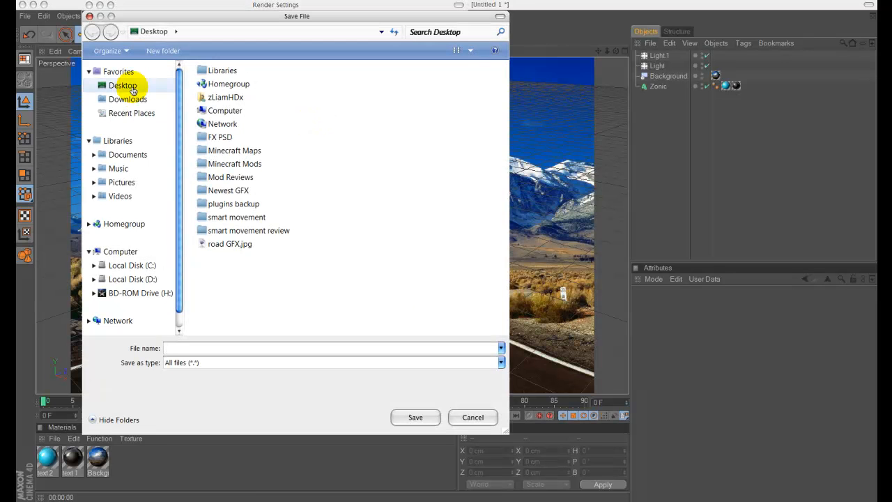
pyautogui.click(133, 90)
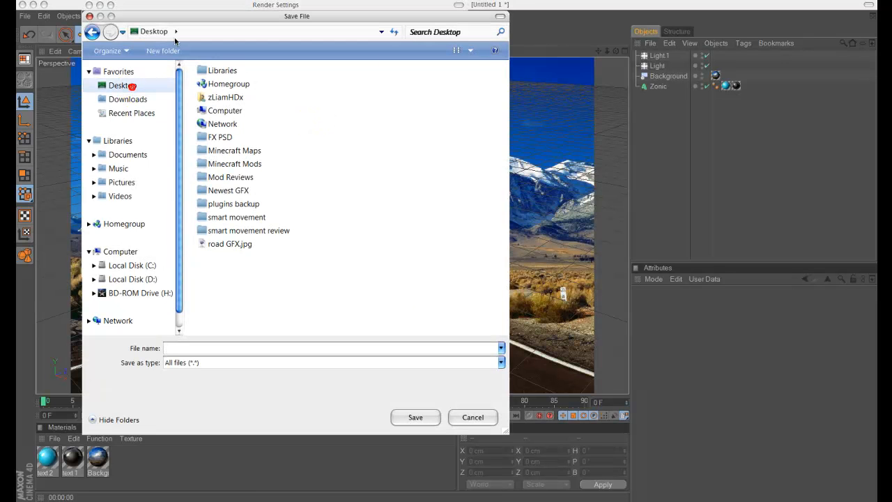
pyautogui.click(185, 347)
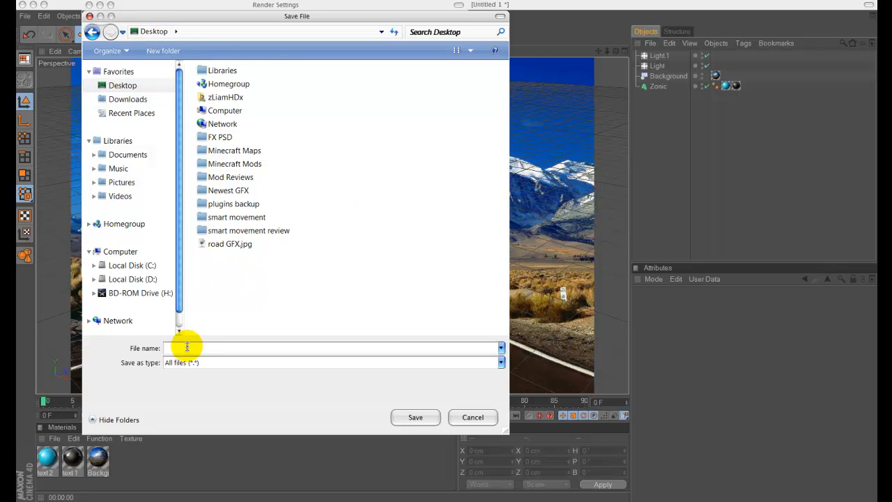
pyautogui.click(187, 347)
pyautogui.write('Zonic')
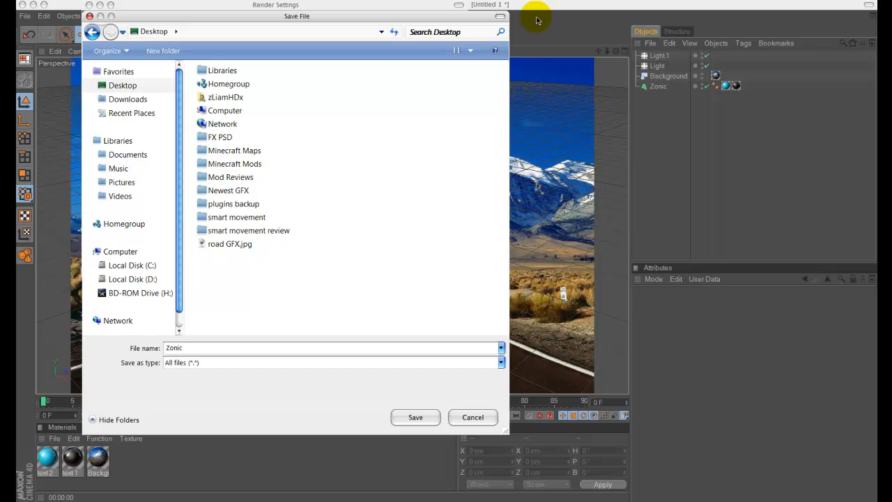
pyautogui.click(404, 419)
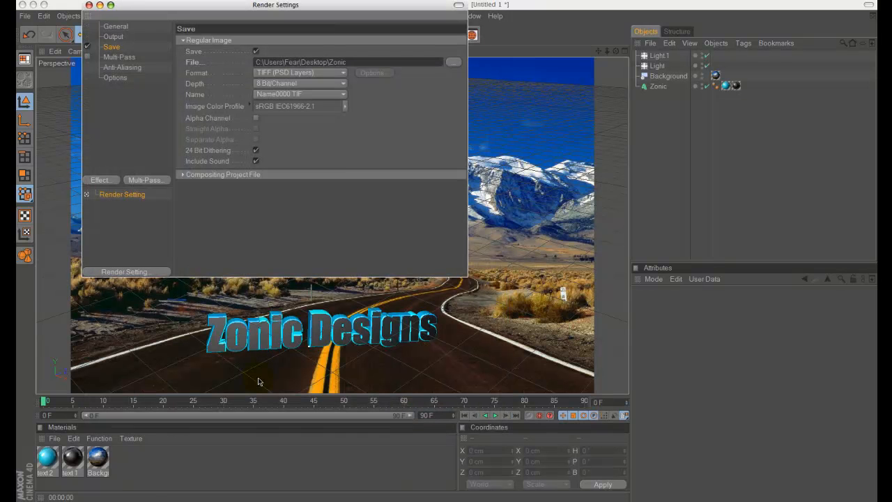
pyautogui.click(270, 73)
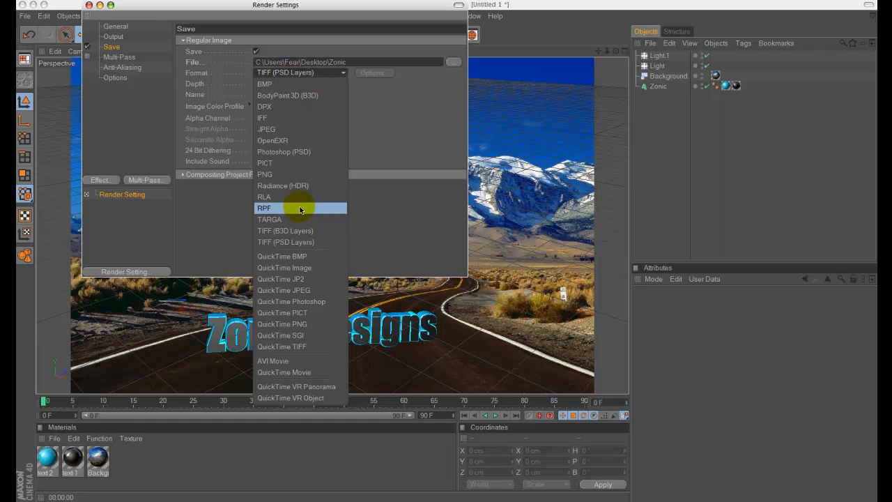
pyautogui.click(279, 175)
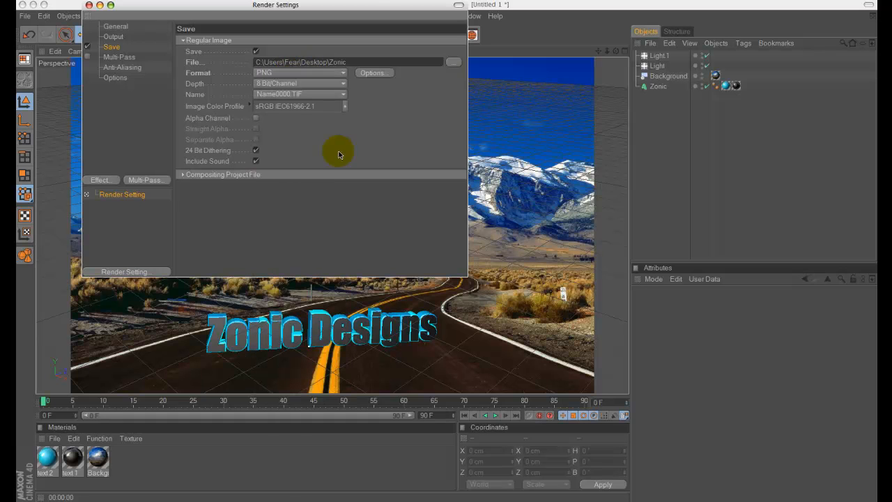
# - Set the render's anti-aliasing to Best
pyautogui.click(119, 58)
pyautogui.click(121, 67)
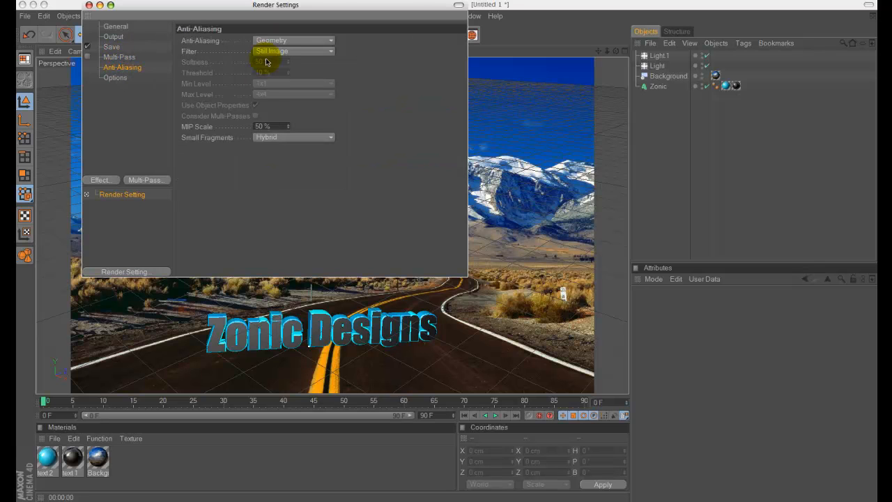
pyautogui.click(277, 41)
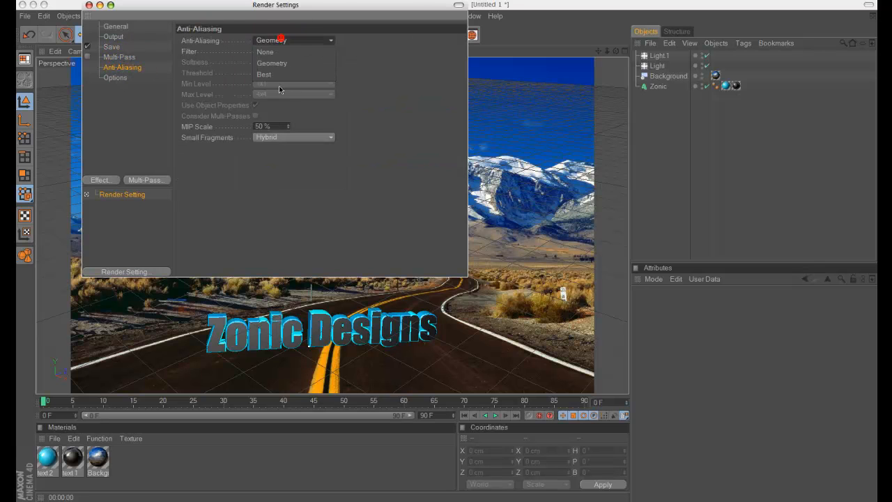
pyautogui.click(269, 72)
pyautogui.click(116, 77)
pyautogui.click(122, 68)
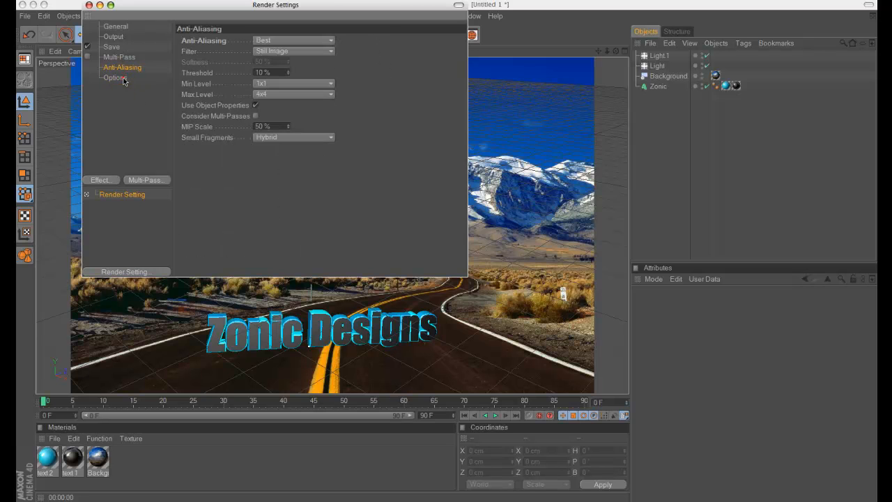
# - Add the Ambient Occlusion and Global Illumination effects to the render settings and close them
pyautogui.click(118, 78)
pyautogui.click(101, 181)
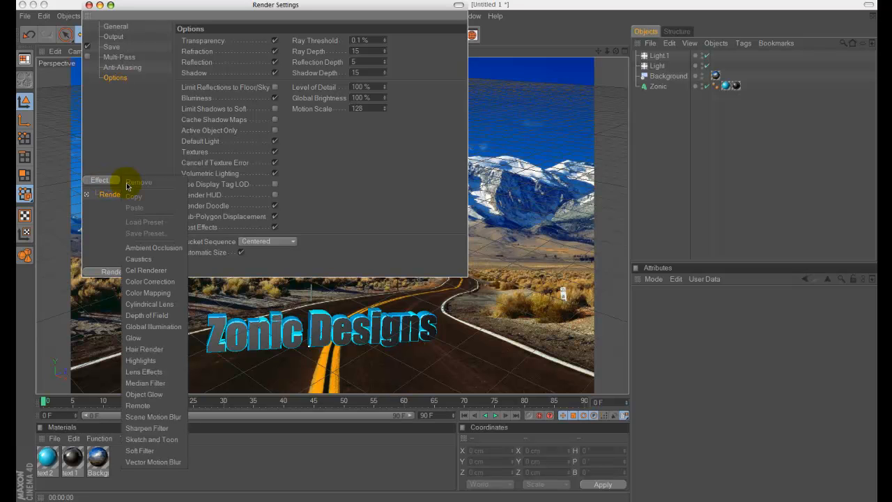
pyautogui.click(146, 248)
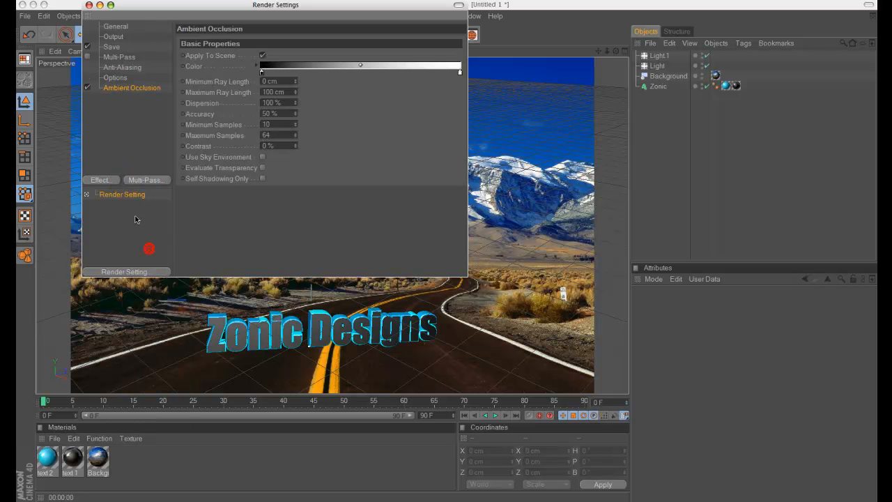
pyautogui.click(101, 181)
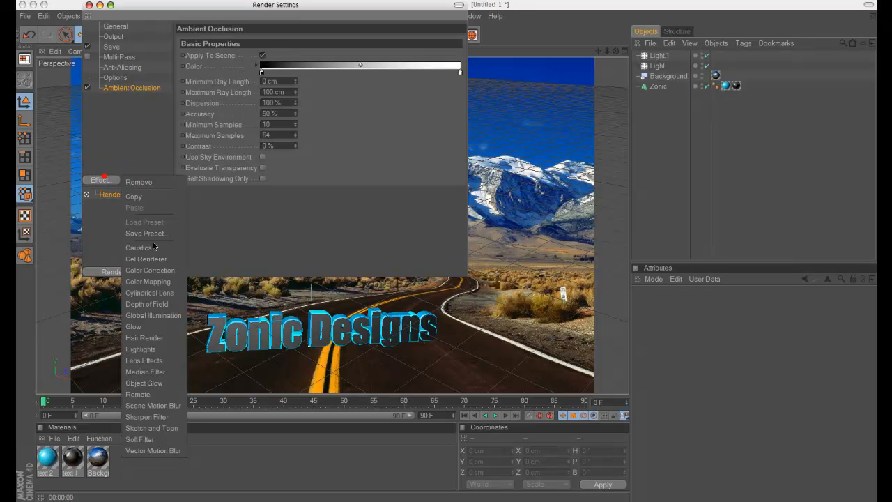
pyautogui.click(156, 313)
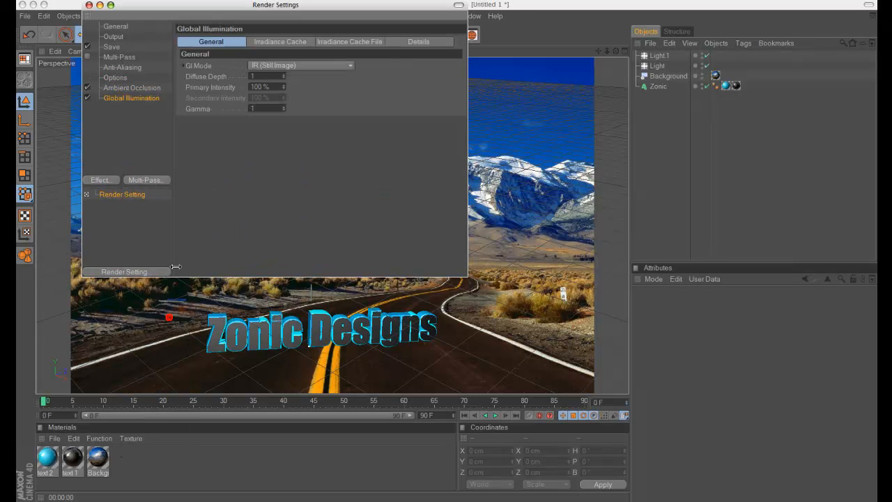
pyautogui.click(89, 5)
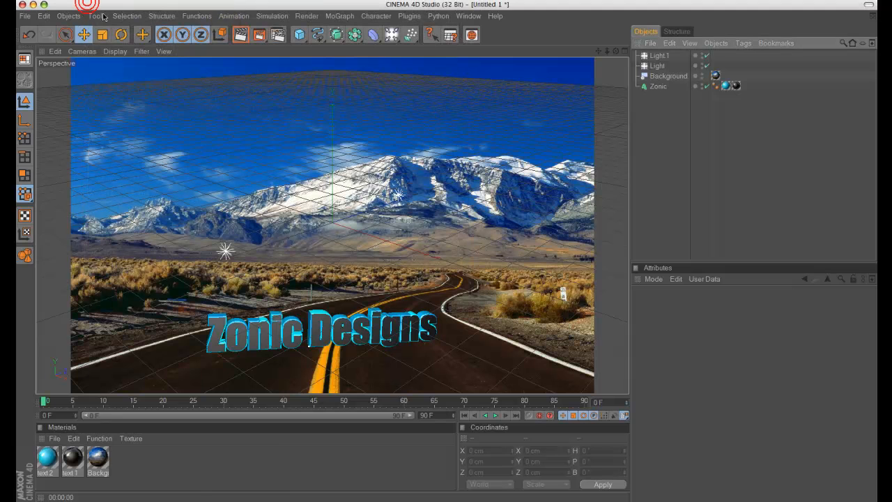
# - Render the scene to the Picture Viewer and close the viewer once the image is finished
pyautogui.click(259, 34)
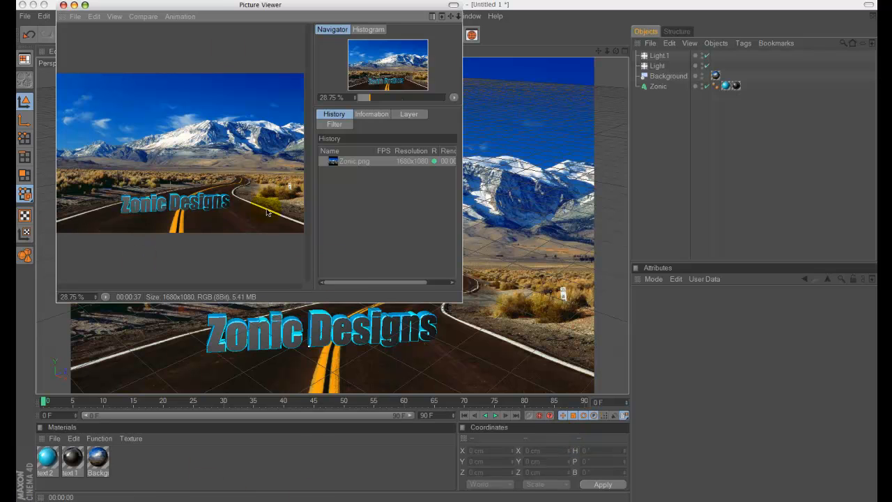
pyautogui.click(62, 5)
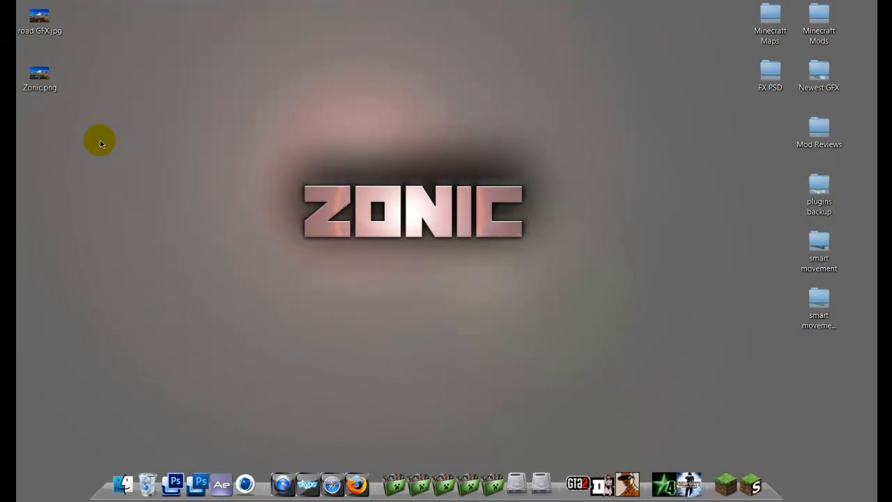
# - Move Zonic.png to a free area of the desktop, view it in Windows Photo Viewer and close it
pyautogui.moveTo(38, 76); pyautogui.dragTo(376, 77)
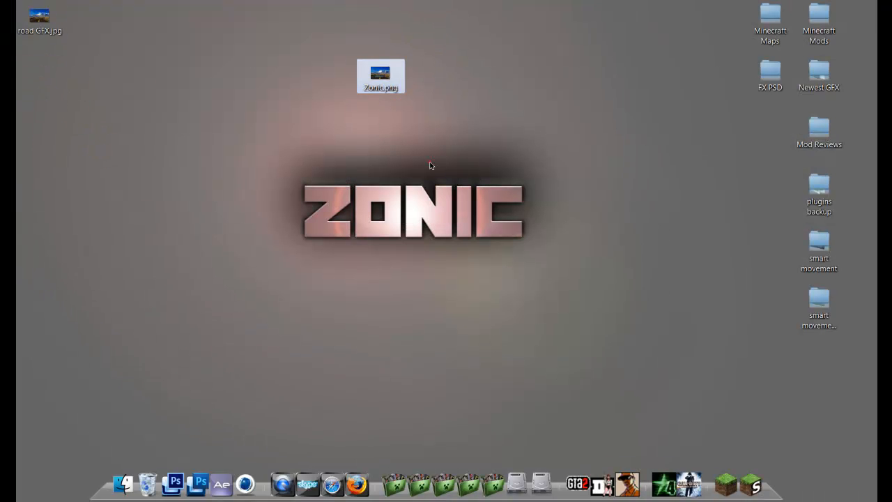
pyautogui.doubleClick(380, 76)
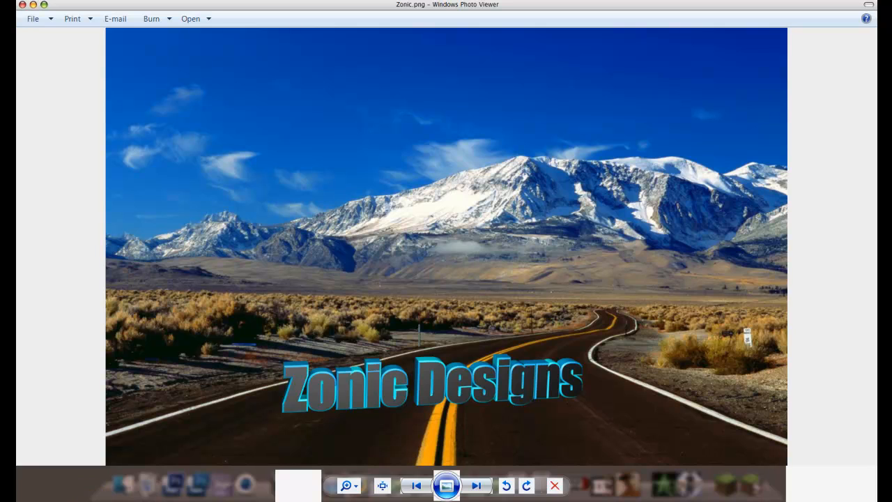
pyautogui.click(22, 4)
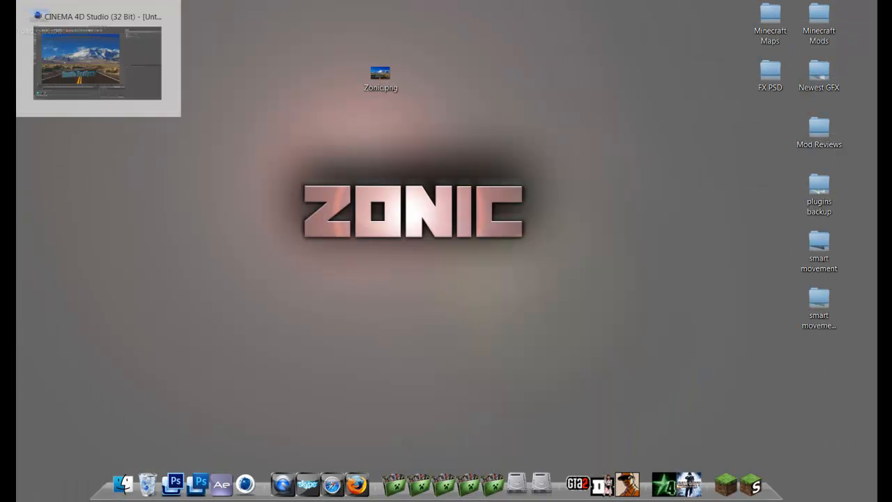